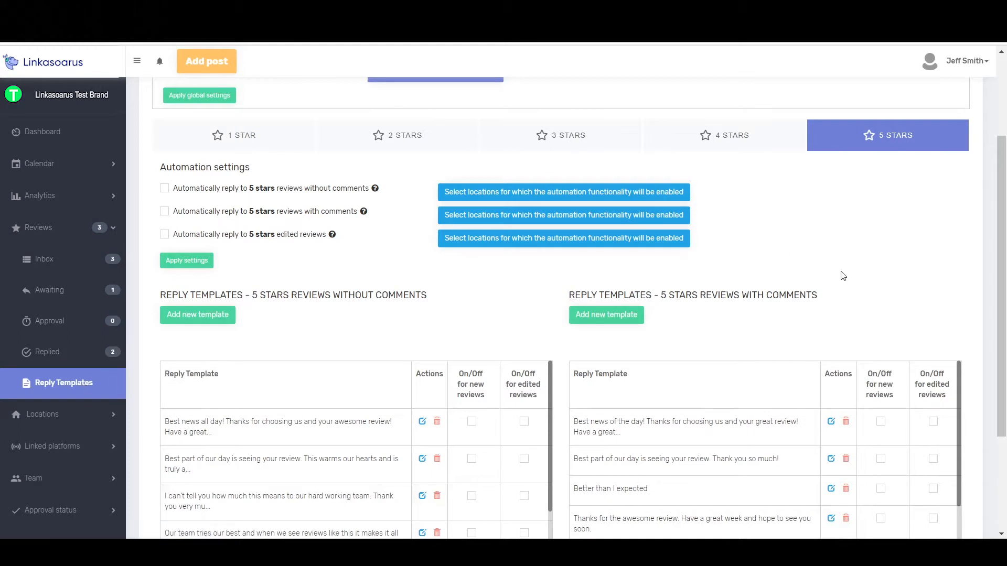
scroll(779, 268, "up", 3)
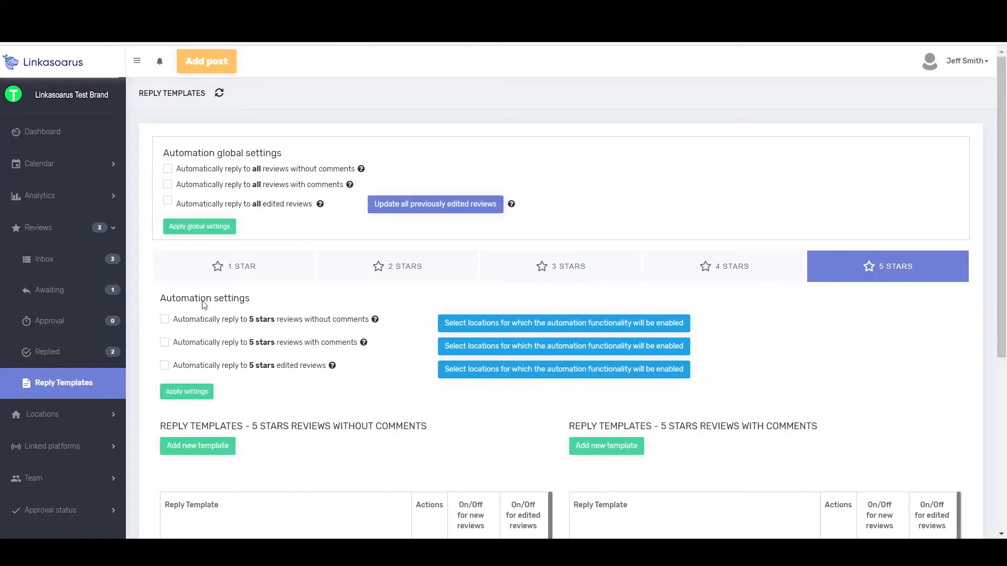
scroll(840, 354, "down", 4)
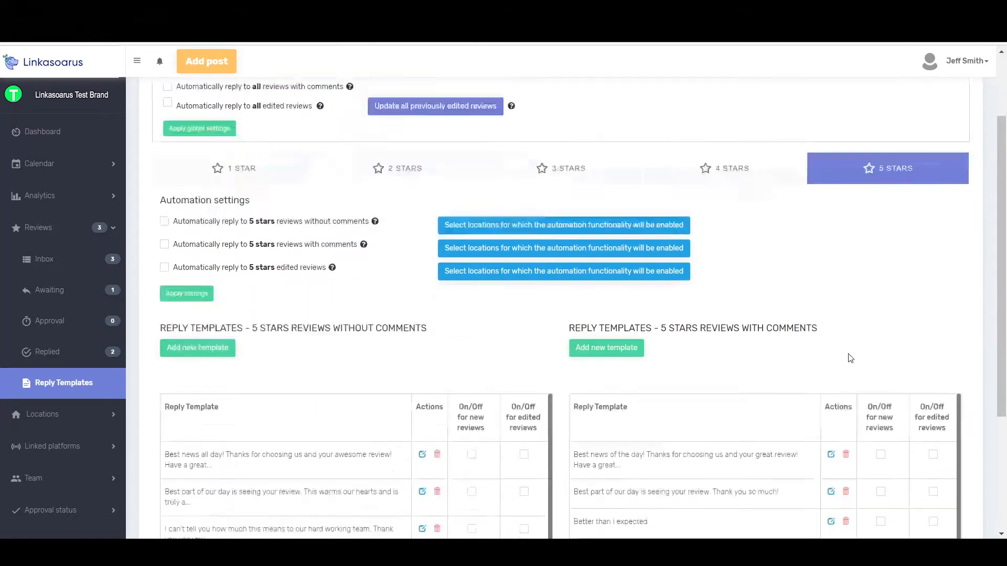
scroll(887, 242, "up", 4)
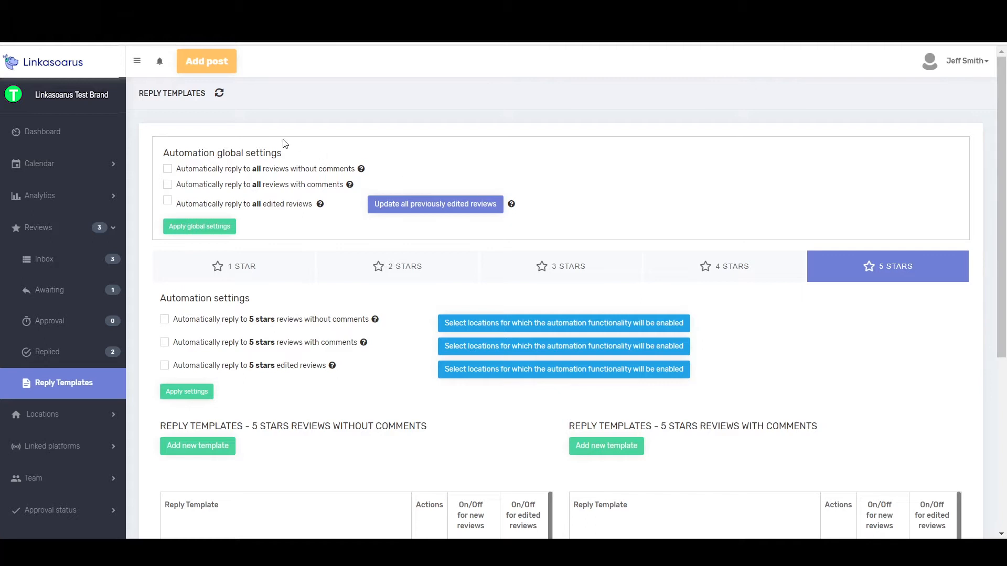
left_click_drag(292, 157, 162, 154)
left_click(295, 153)
Try selecting the global automatic replies for all reviews without comments, all reviews with comments and all edited reviews
left_click(167, 170)
left_click(167, 186)
left_click(168, 203)
left_click(168, 203)
left_click(168, 185)
left_click(168, 169)
left_click(168, 170)
left_click(168, 170)
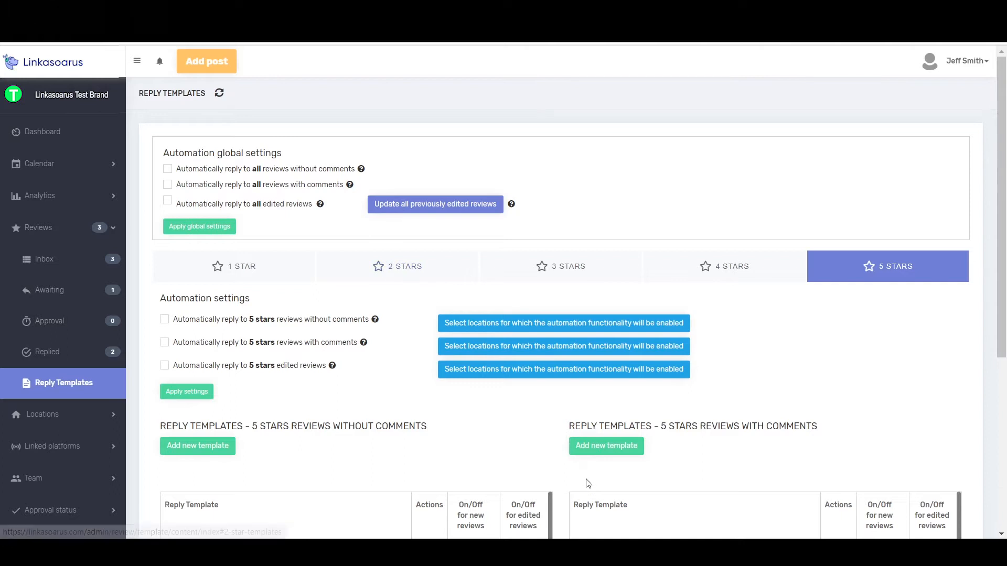
Open the reviews inbox and filter it to Edited Reviews
scroll(593, 491, "down", 3)
scroll(472, 367, "up", 3)
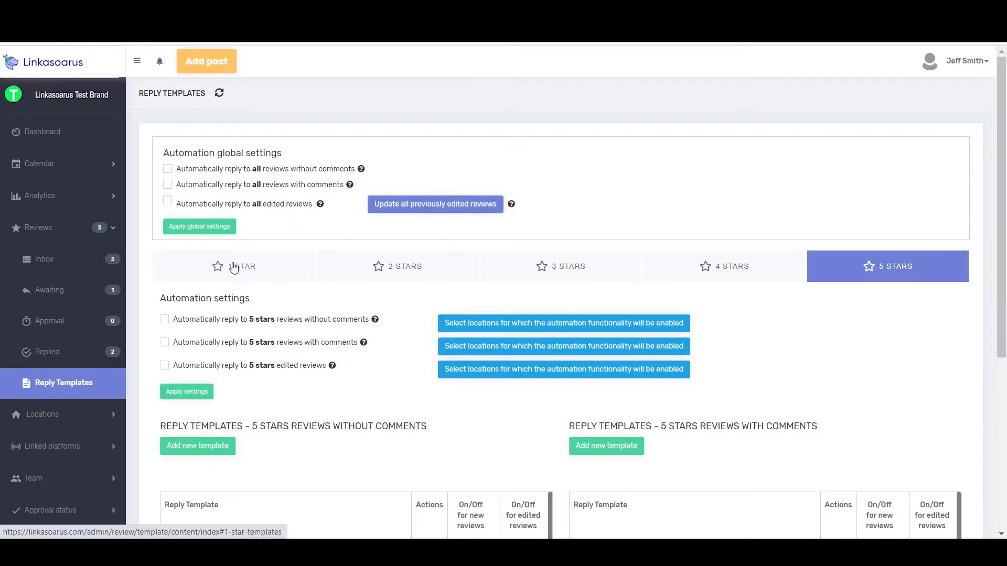
left_click(65, 268)
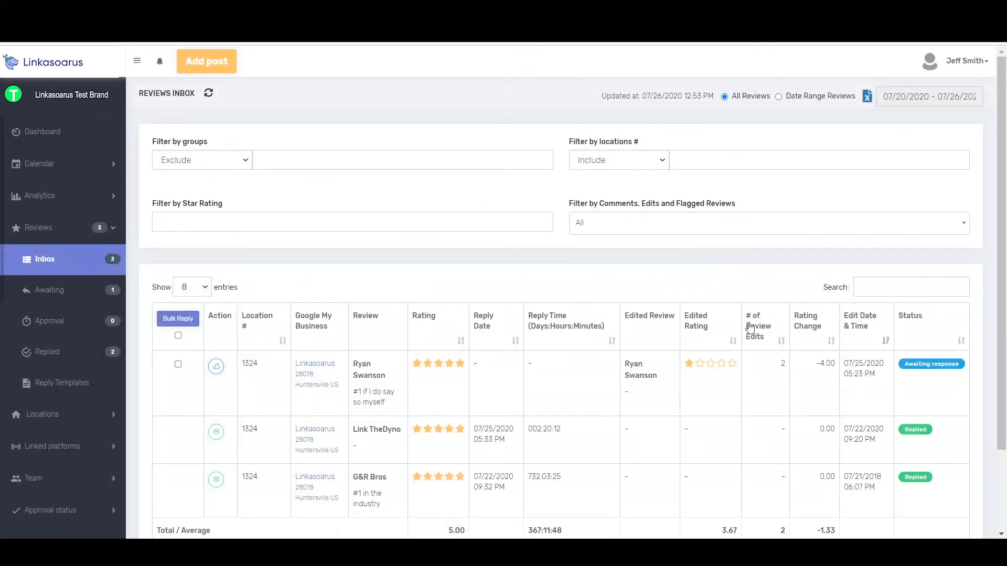
scroll(787, 328, "down", 1)
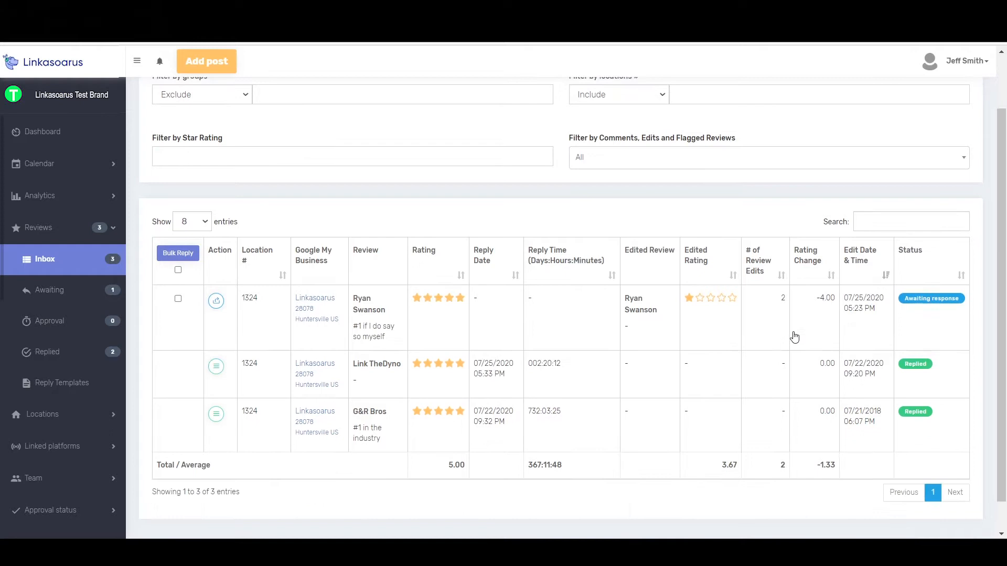
left_click(663, 160)
left_click(608, 248)
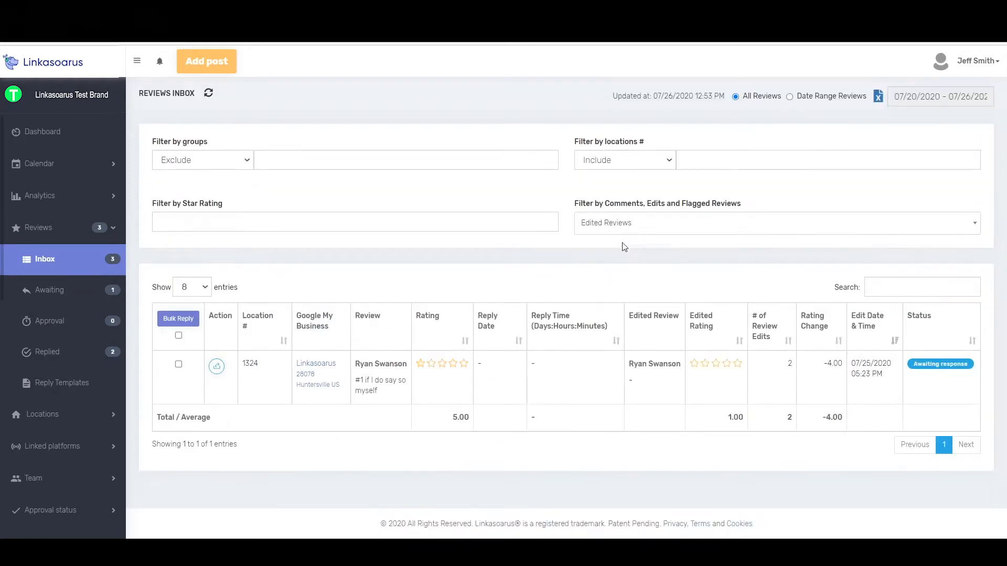
Open the edited review awaiting response and examine its history of edits, deleted replies and the current review and reply form
left_click(215, 367)
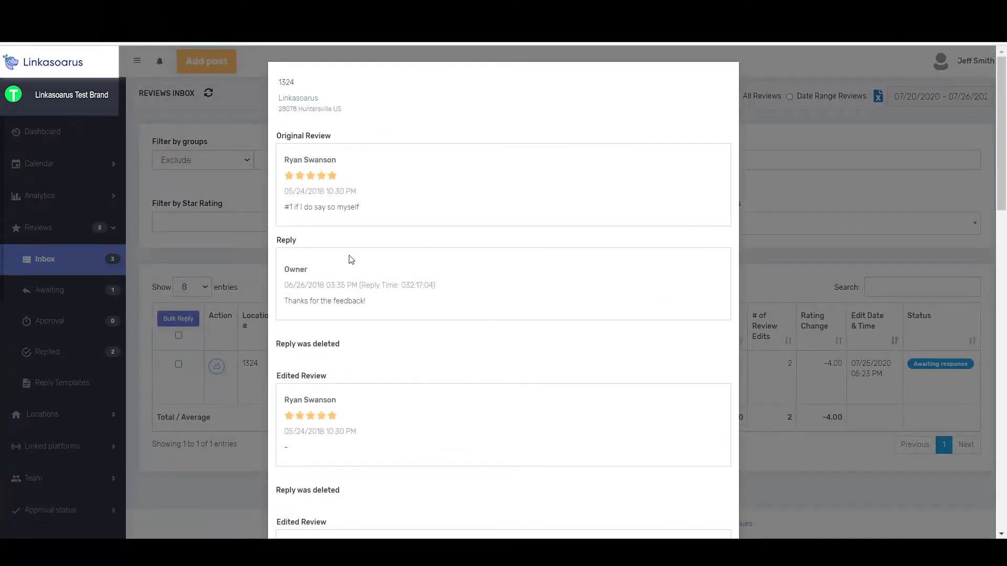
scroll(336, 359, "down", 1)
scroll(336, 359, "down", 6)
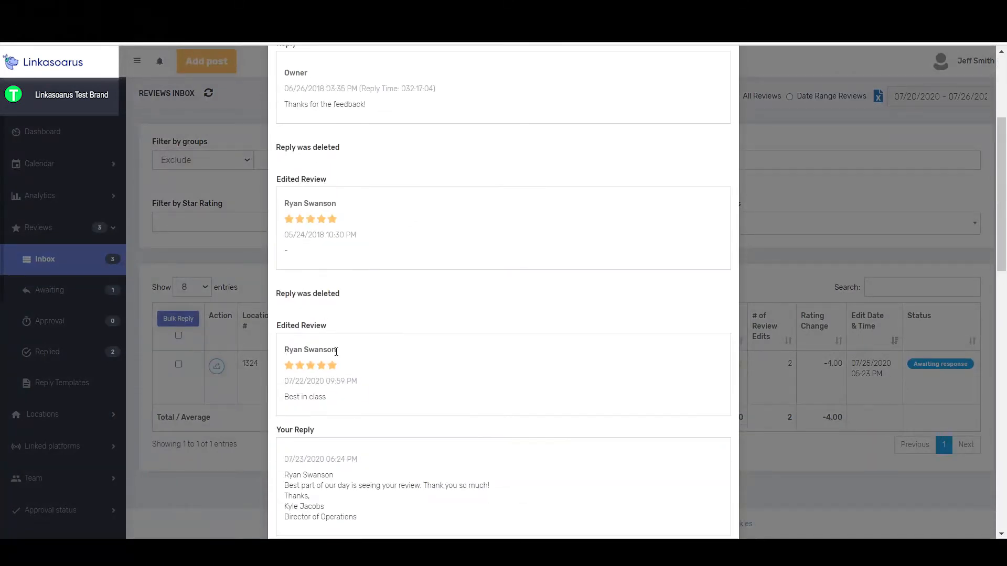
scroll(337, 352, "down", 3)
scroll(337, 352, "up", 3)
scroll(329, 173, "up", 5)
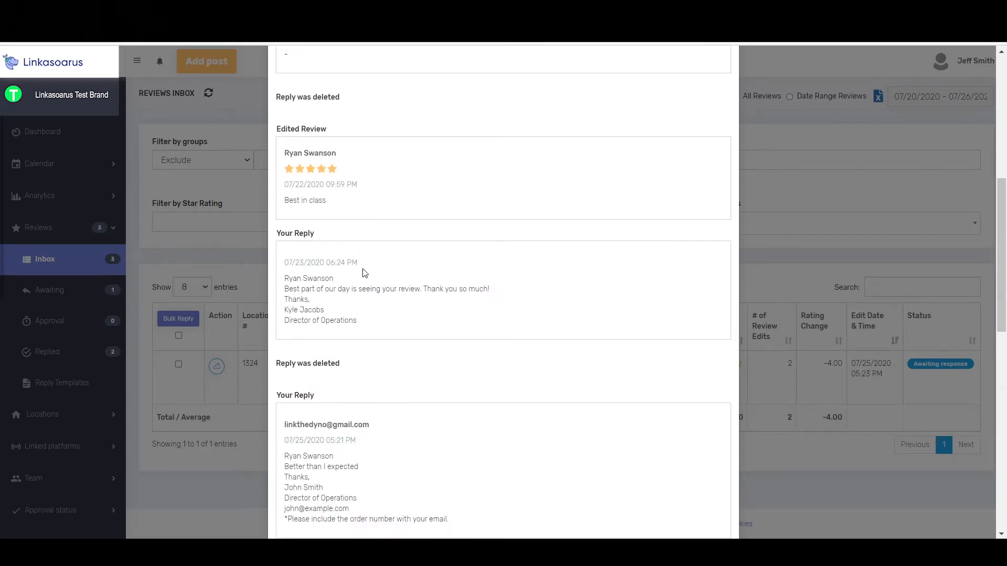
scroll(363, 273, "down", 6)
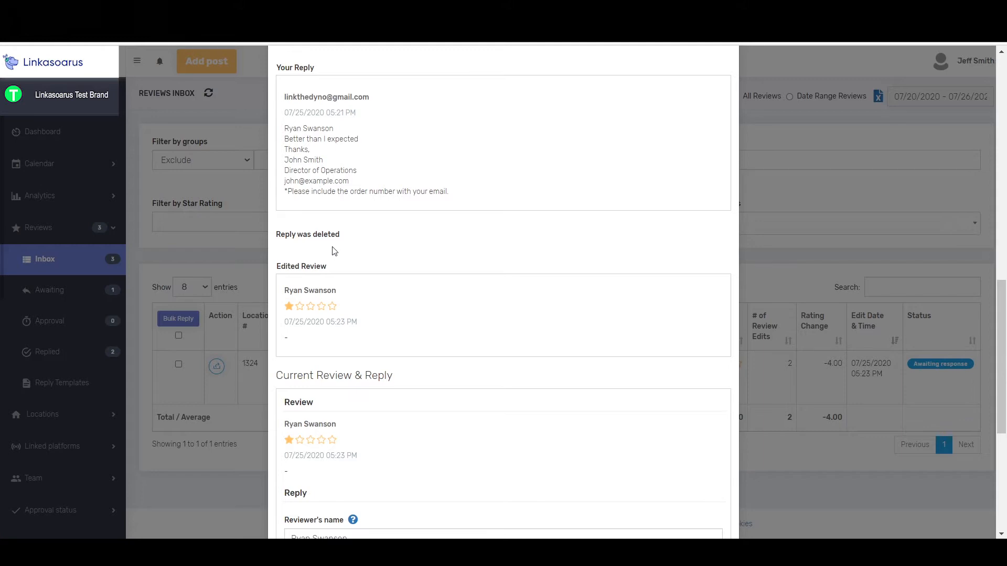
scroll(333, 244, "up", 4)
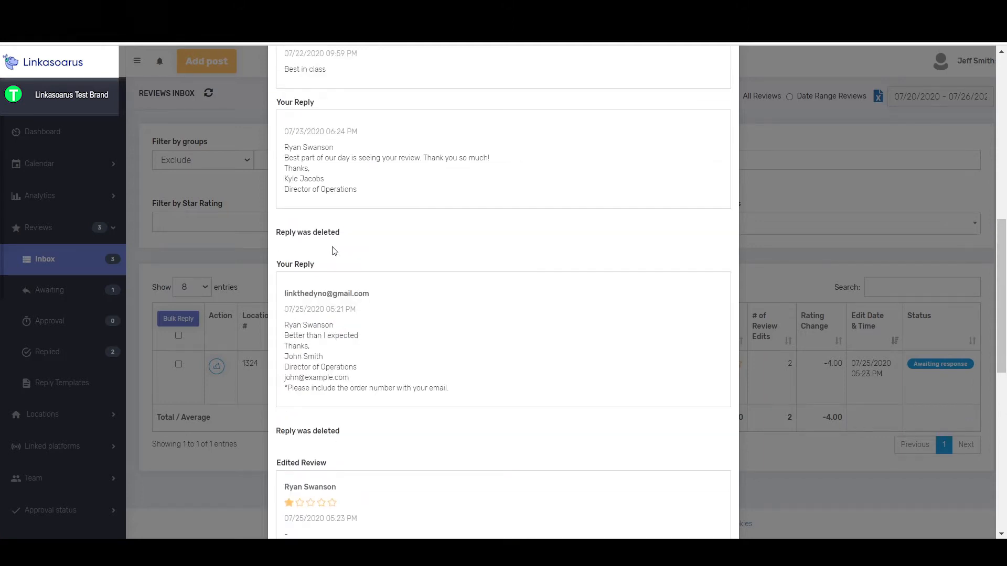
left_click_drag(285, 158, 498, 165)
scroll(480, 198, "up", 3)
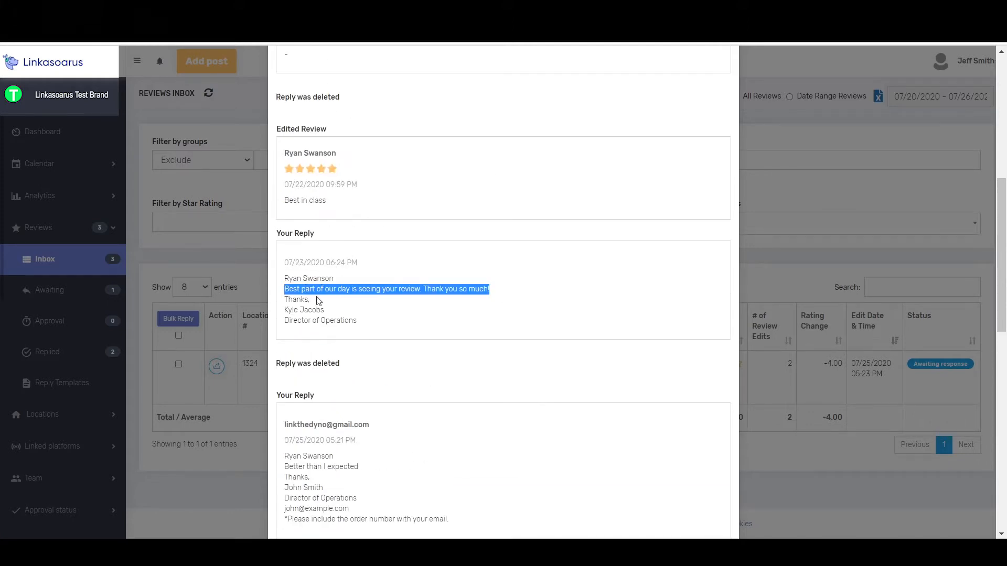
scroll(322, 297, "down", 10)
scroll(324, 285, "up", 4)
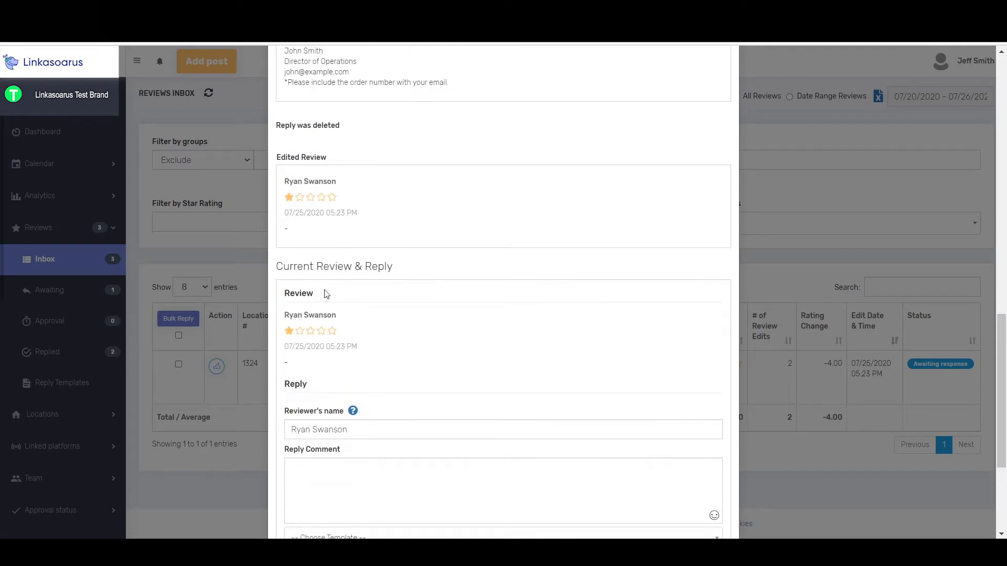
scroll(373, 362, "down", 3)
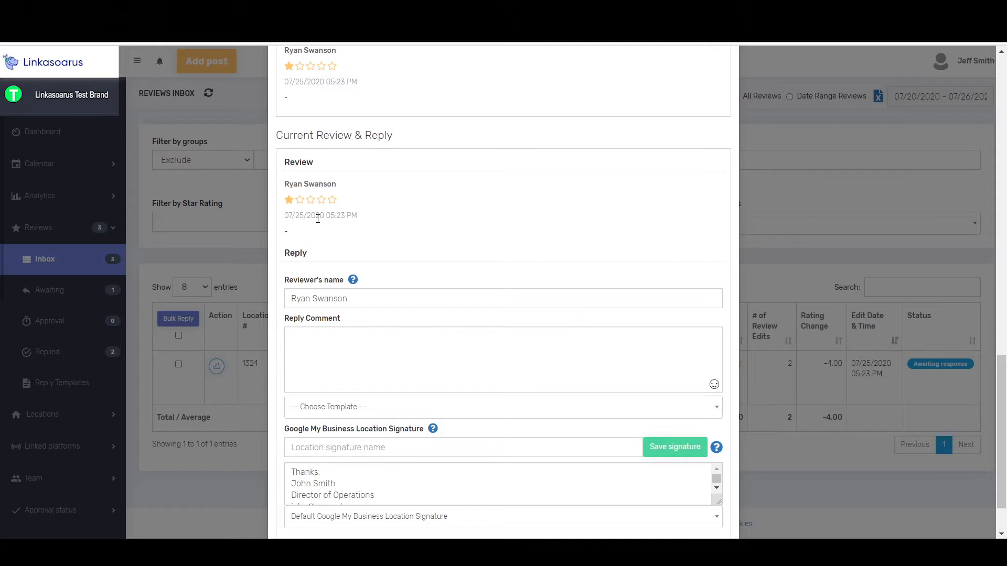
Return to the reply templates and examine the global settings, 1-star automation settings and 1-star templates with and without comments
left_click(58, 380)
left_click(74, 381)
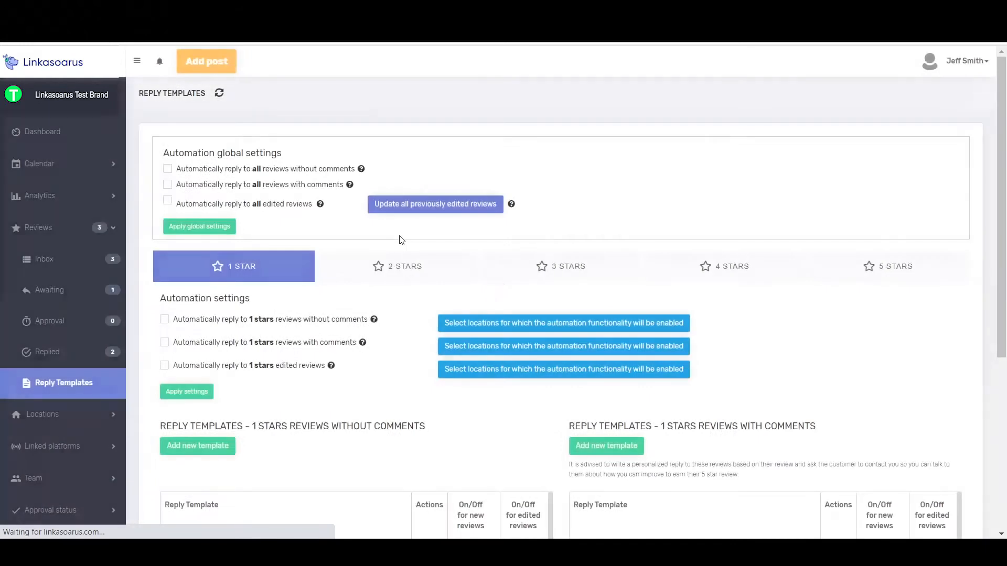
scroll(634, 358, "down", 3)
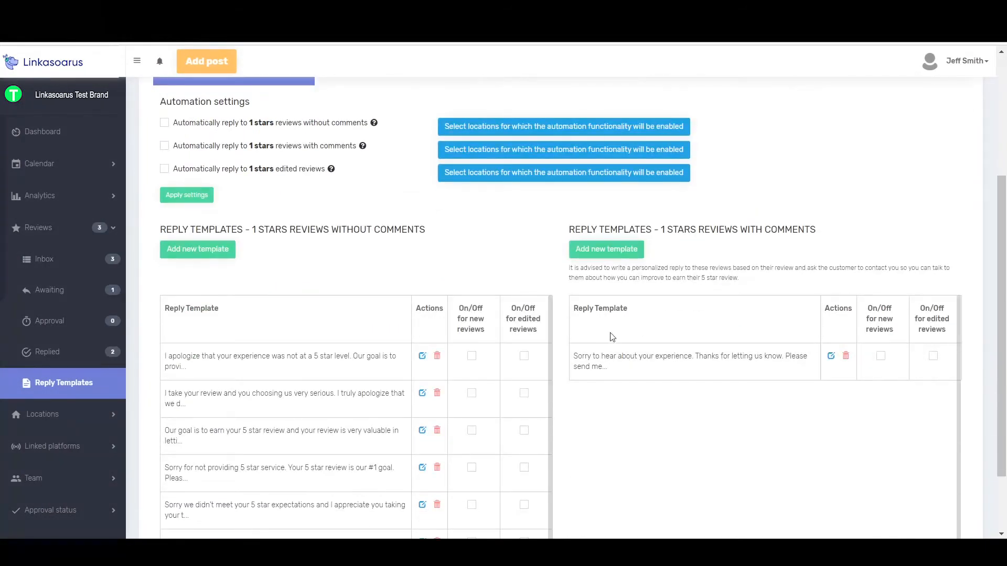
scroll(452, 275, "up", 3)
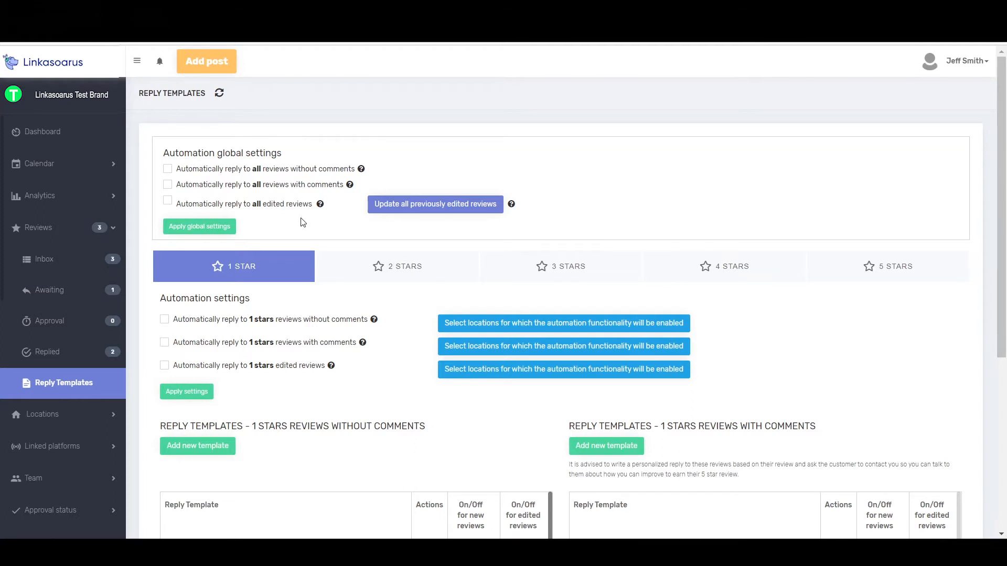
scroll(462, 340, "down", 5)
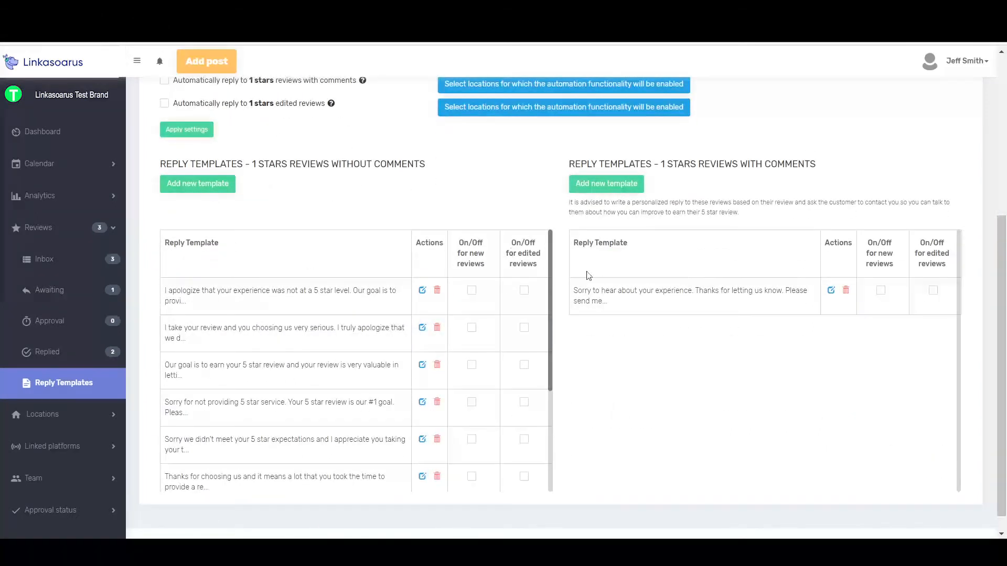
scroll(653, 284, "up", 2)
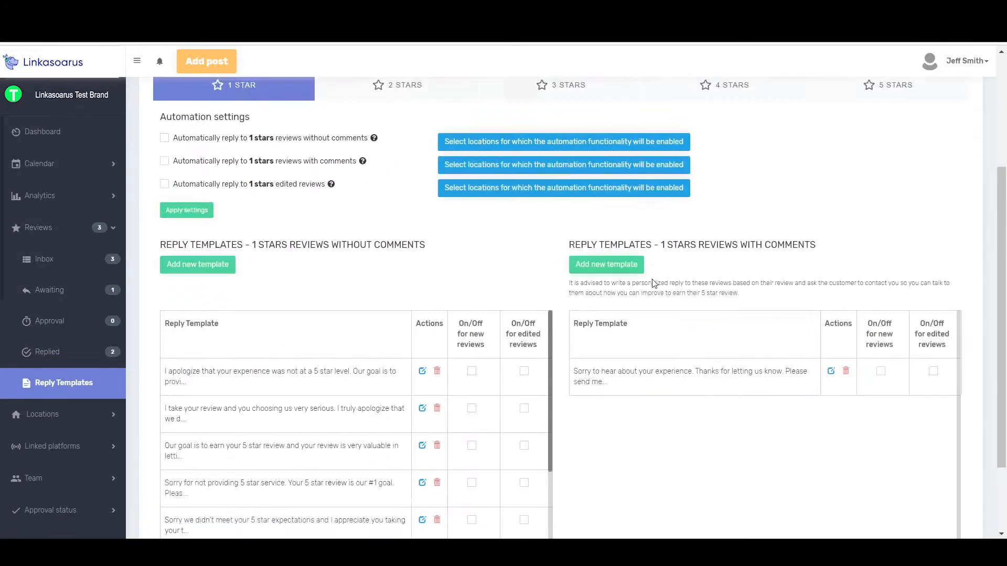
scroll(653, 284, "up", 1)
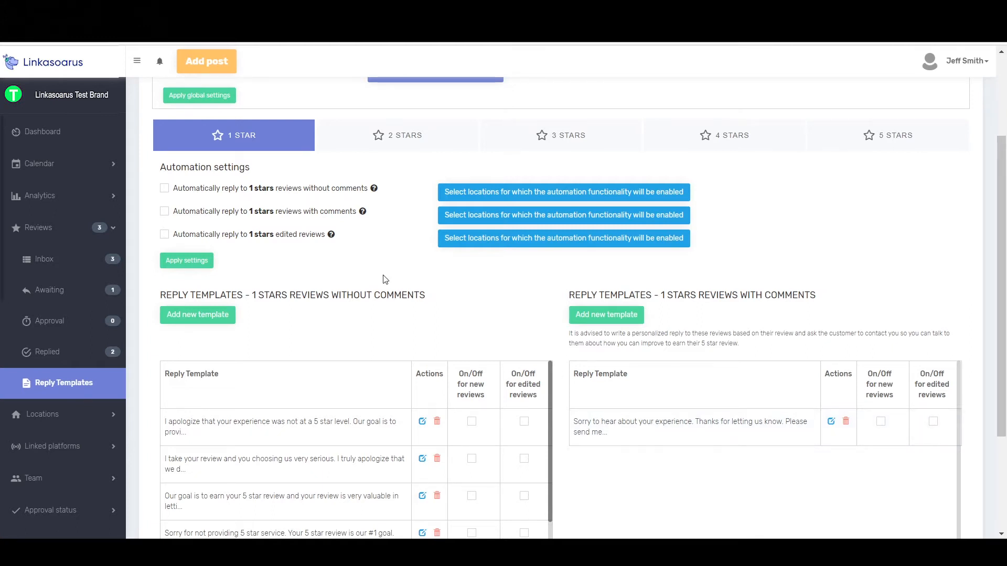
scroll(383, 279, "up", 3)
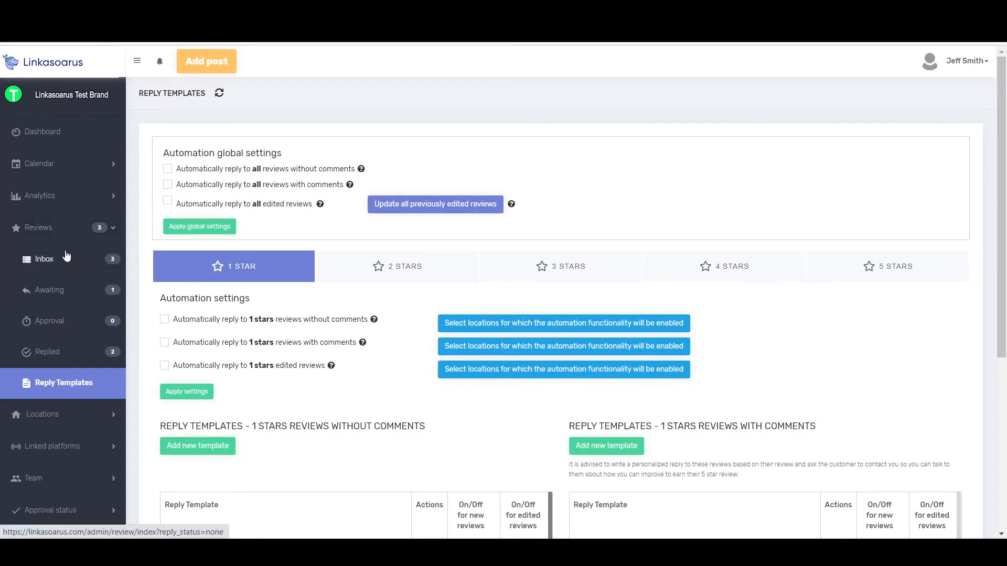
scroll(908, 499, "down", 4)
scroll(828, 403, "up", 3)
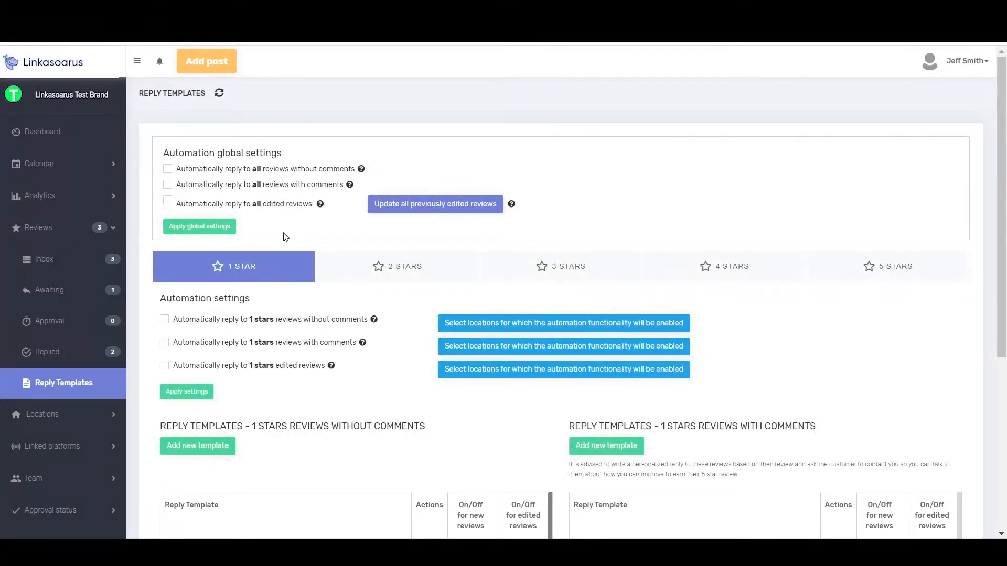
Look through the automation settings for 2, 3, 4 and 5 star reviews
left_click(384, 266)
left_click(527, 266)
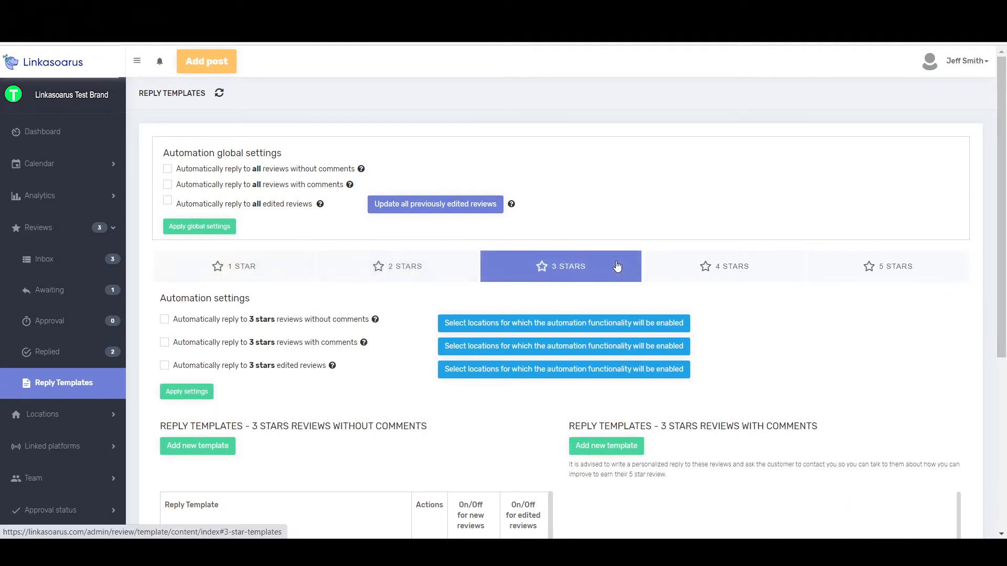
left_click(701, 267)
left_click(864, 267)
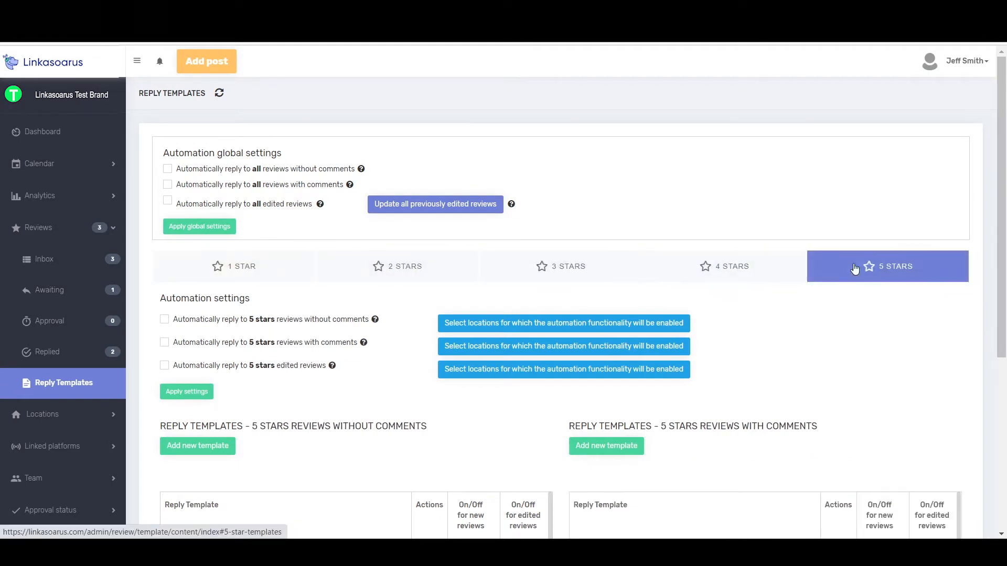
Enable automatic replies to 1-star reviews without comments and apply the settings
left_click(253, 275)
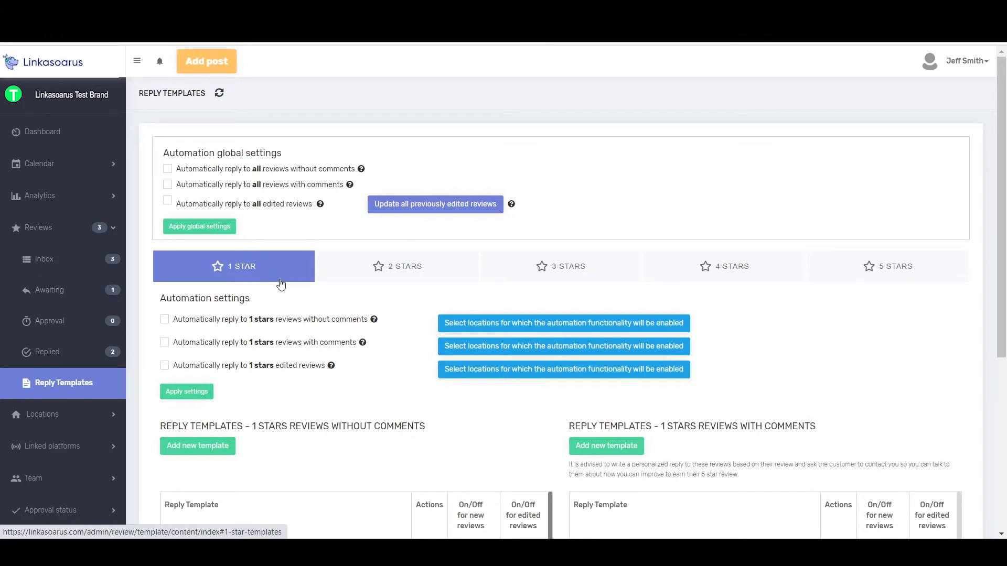
scroll(284, 288, "down", 1)
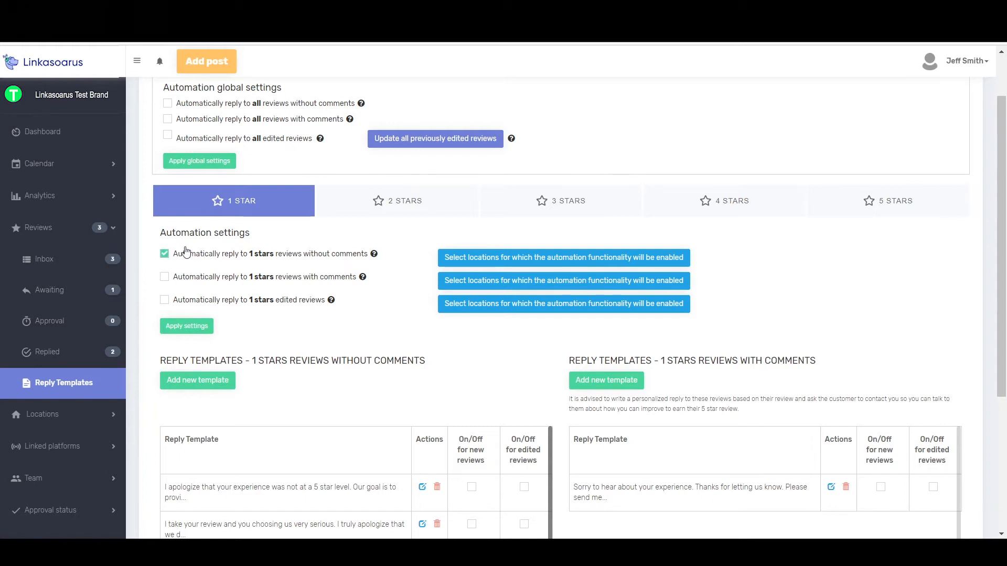
left_click(388, 200)
left_click(246, 209)
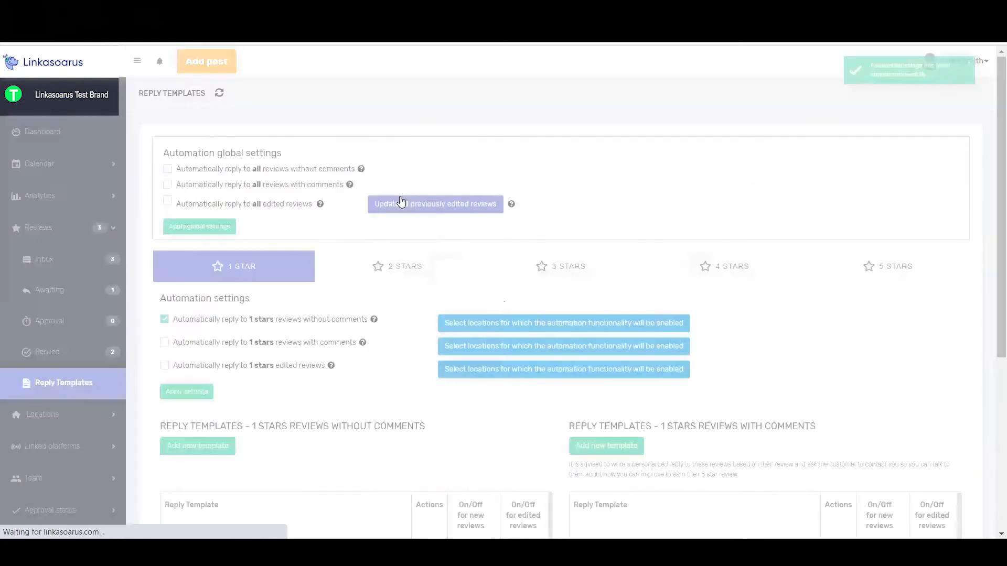
Enable automatic replies to 2-star reviews without comments and apply the settings
left_click(400, 272)
left_click(164, 319)
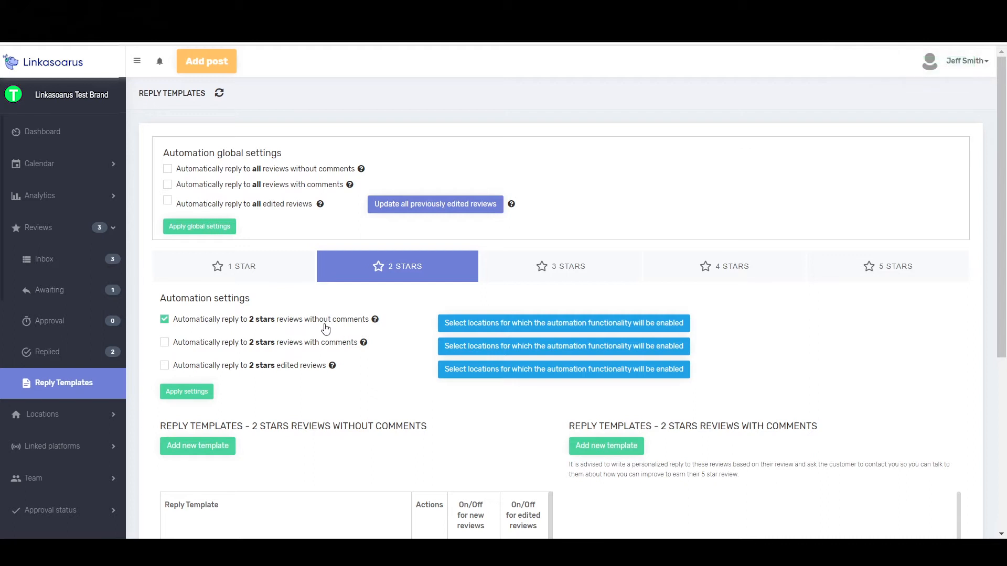
left_click(189, 394)
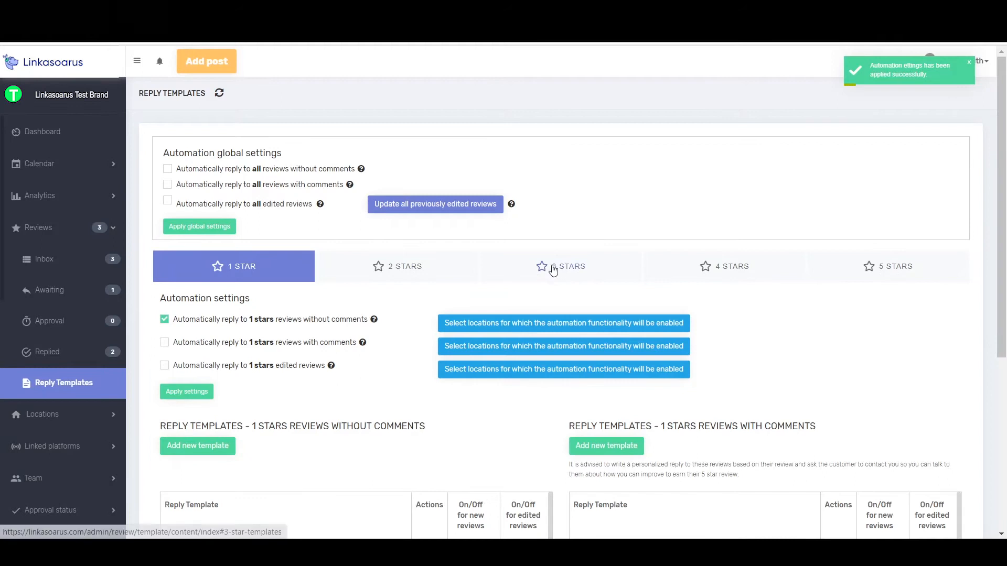
Enable automatic replies to 3-star reviews without comments and apply the settings
left_click(554, 268)
left_click(164, 320)
left_click(184, 394)
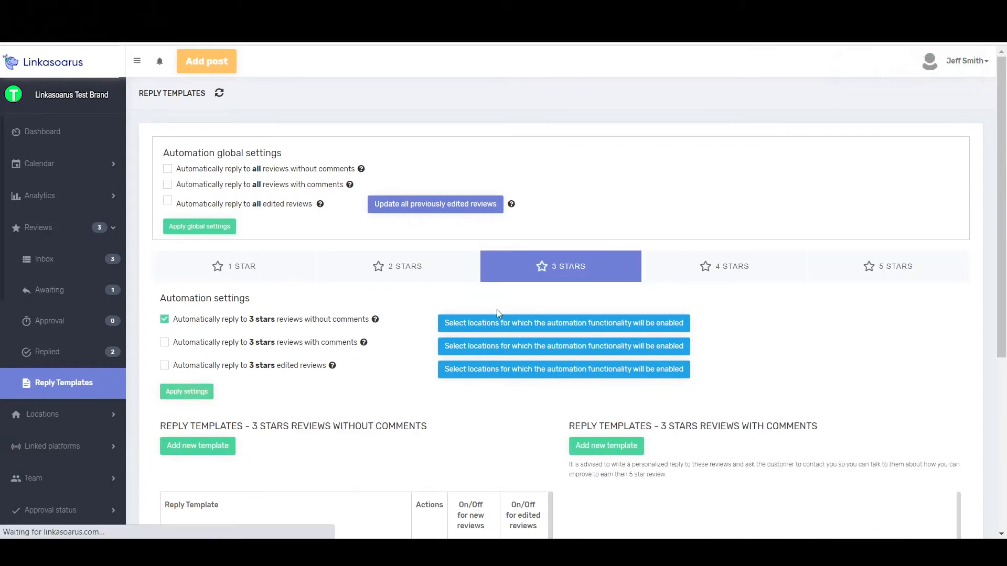
Enable automatic replies to 4-star reviews without comments and apply the settings
left_click(703, 266)
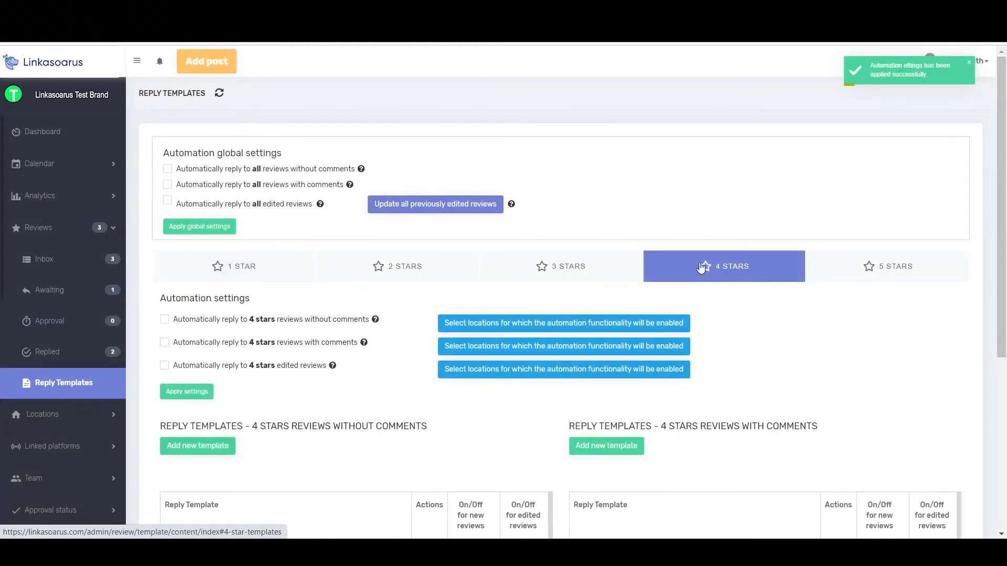
left_click(164, 319)
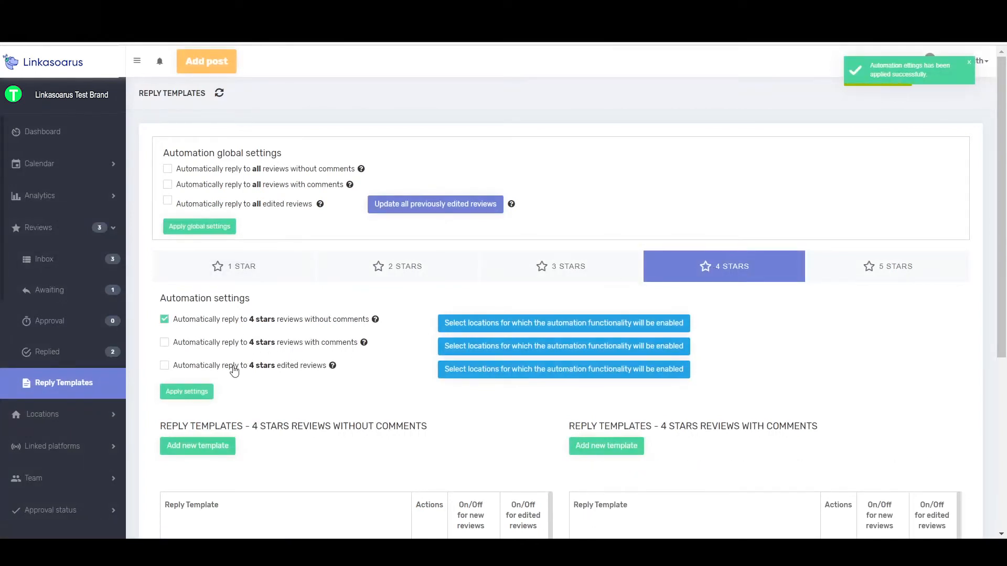
left_click(198, 392)
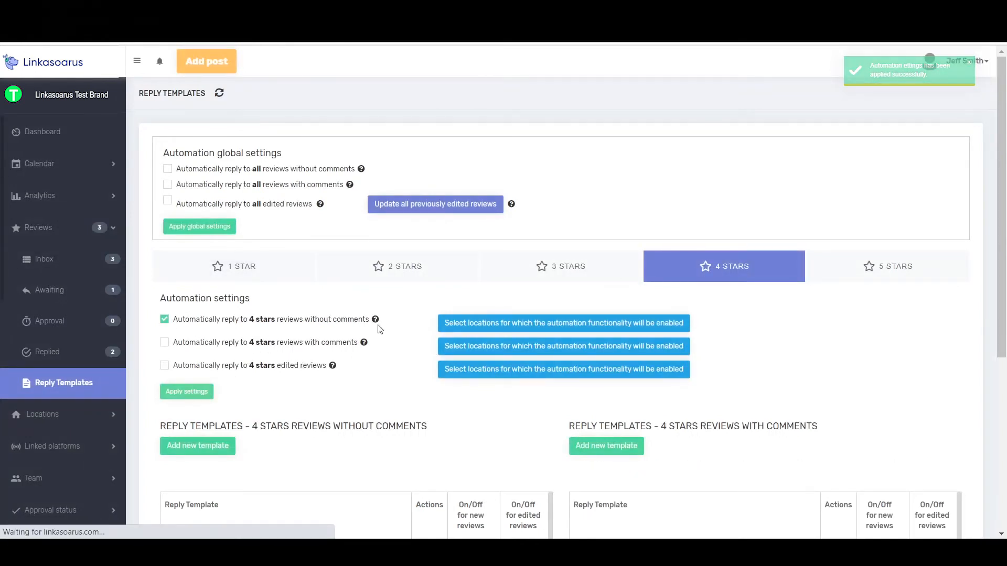
Enable automatic replies to 5-star reviews without comments and apply the settings
left_click(890, 263)
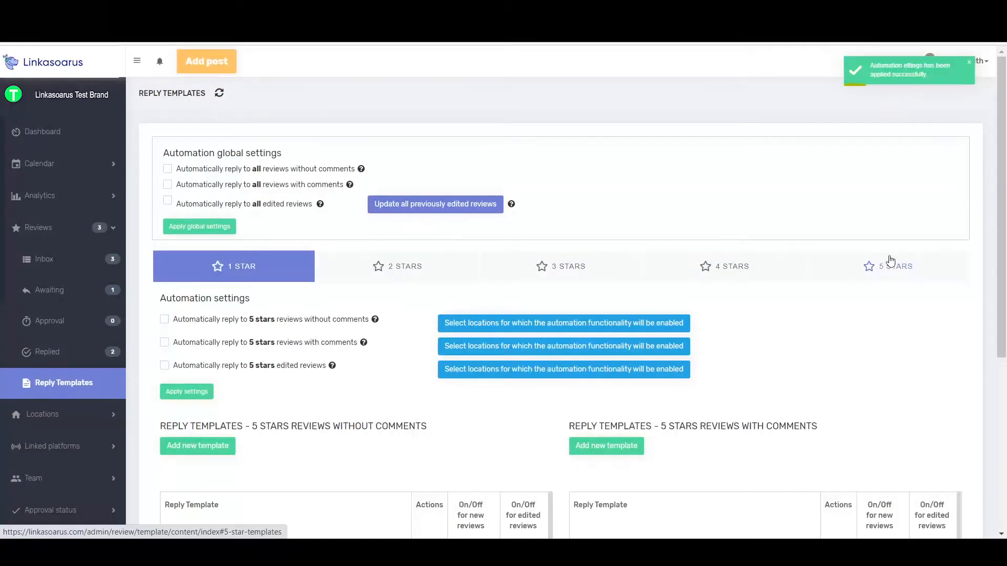
left_click(164, 321)
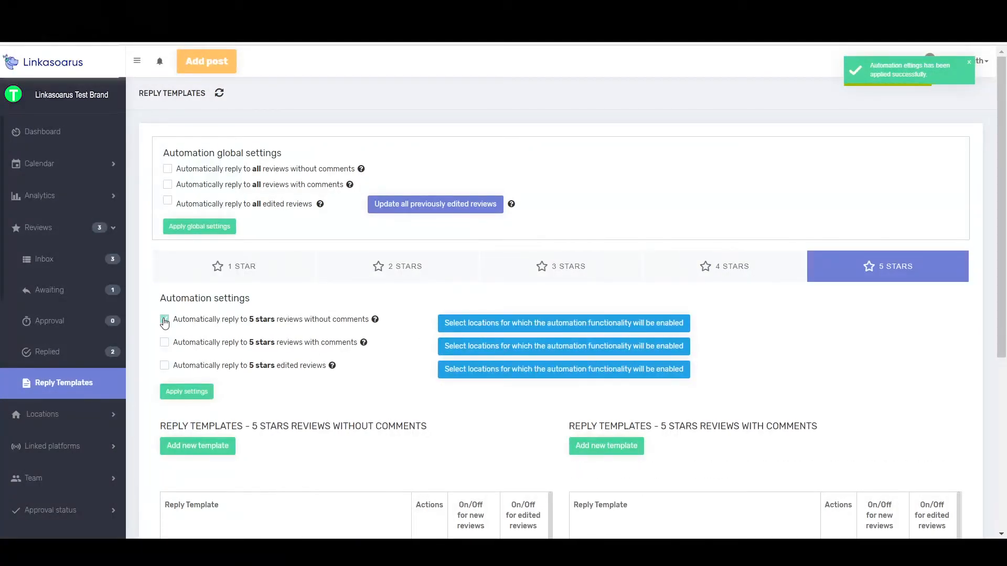
left_click(194, 400)
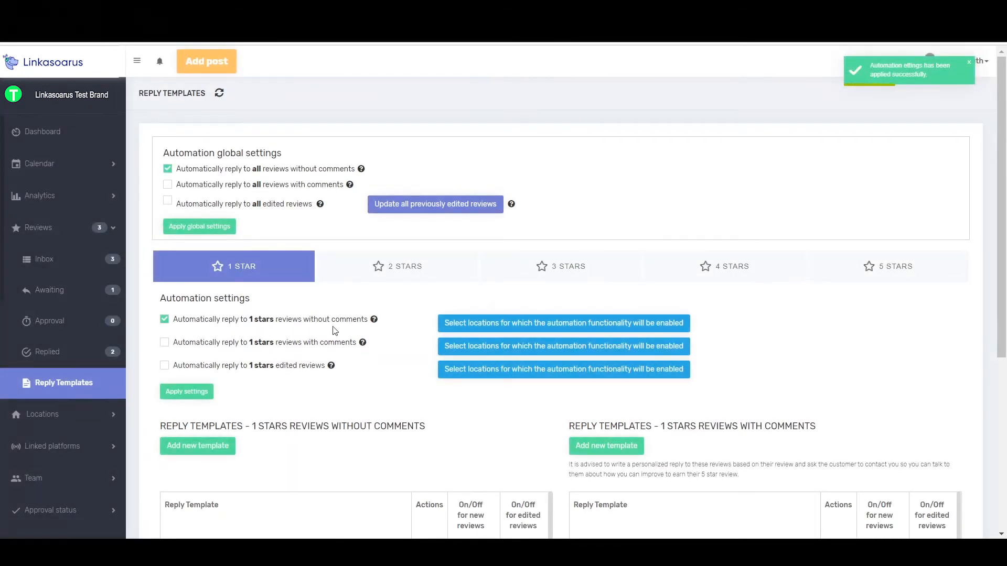
Check the automation settings for reviews without comments under the 2-, 3-, 4- and 5-star ratings
left_click(399, 270)
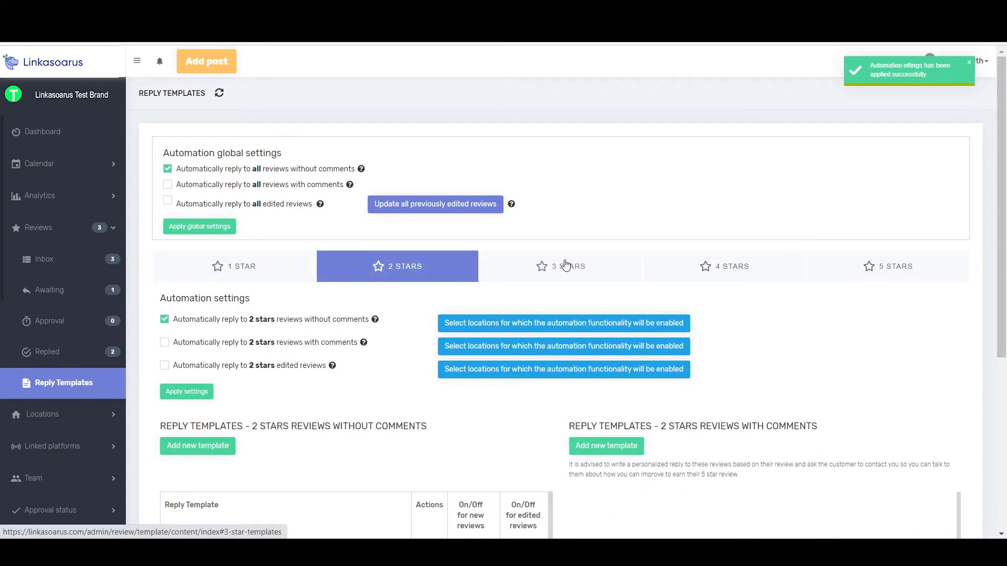
left_click(551, 266)
left_click(710, 268)
left_click(870, 271)
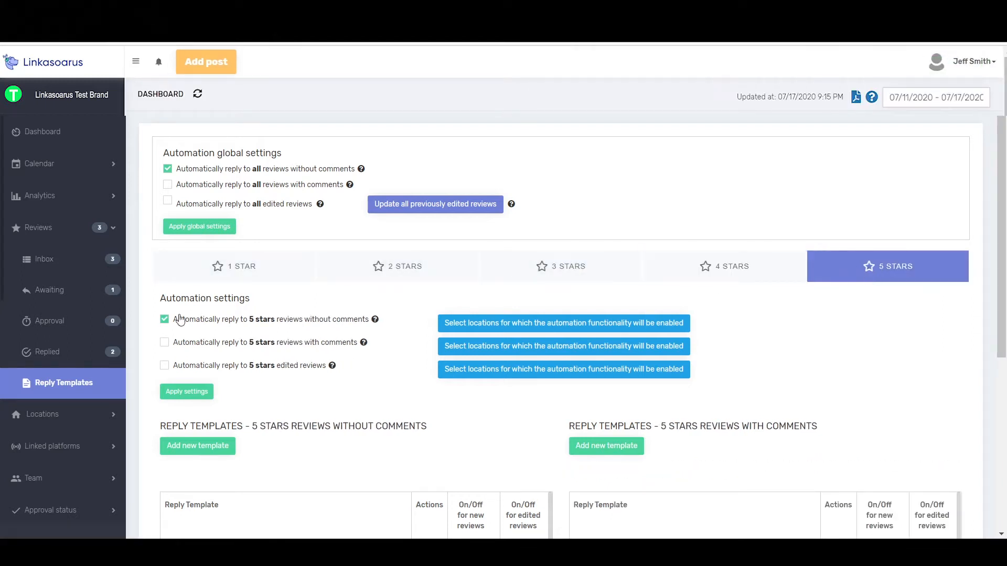
mouse_move(374, 321)
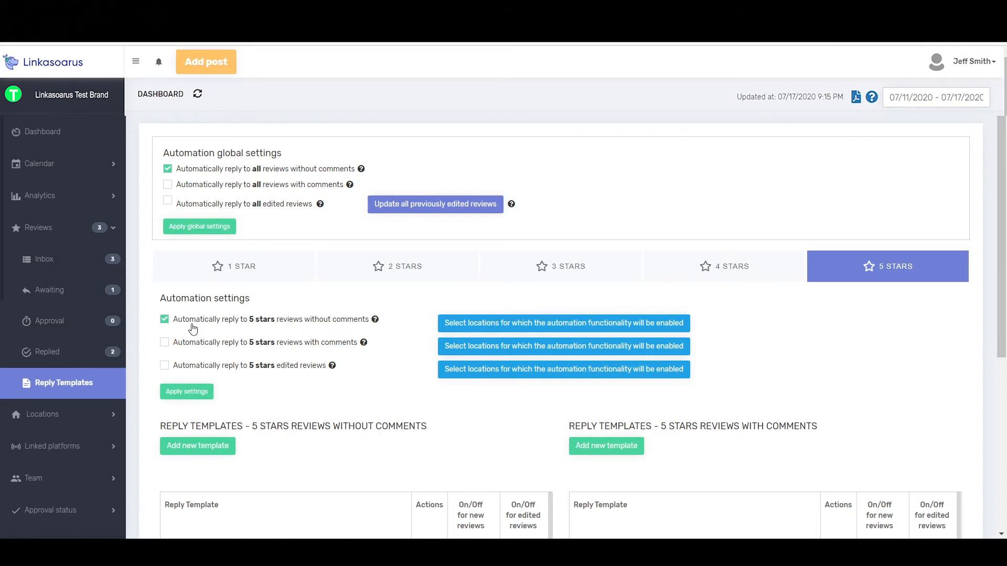
Switch the locations for automatic replies to 5-star reviews without comments off and back on, and close the location list
left_click(529, 329)
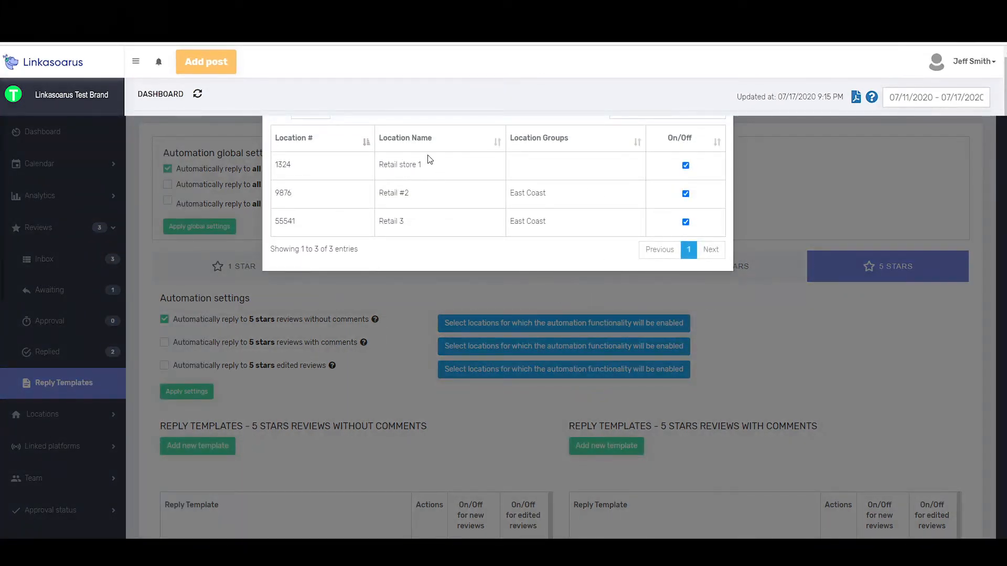
left_click(686, 166)
left_click(686, 194)
left_click(686, 221)
left_click(686, 193)
left_click(686, 165)
left_click(686, 222)
left_click(717, 145)
left_click(717, 143)
left_click(751, 282)
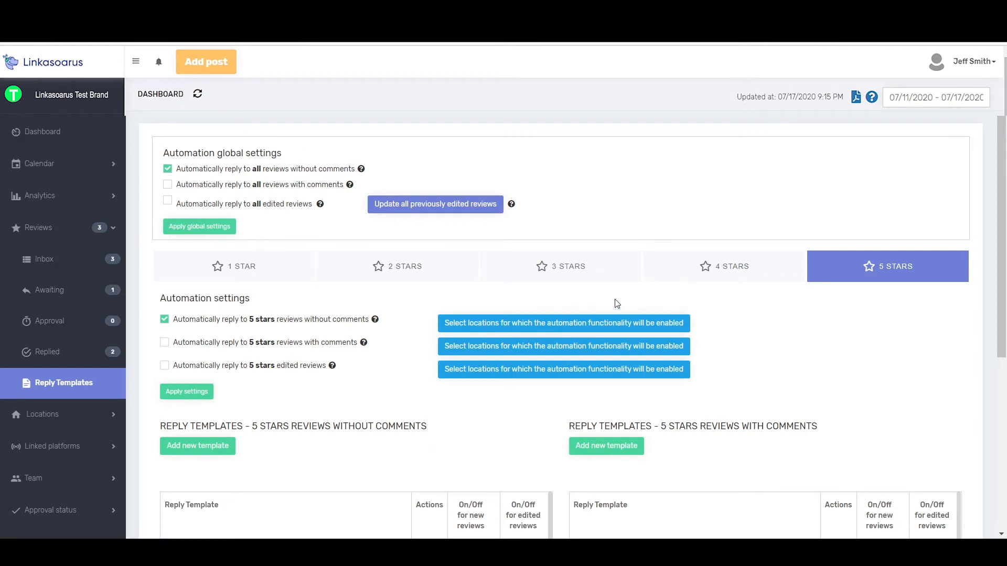
left_click(571, 326)
left_click(734, 330)
Go through the automation settings of each star rating from 1 star to 5 stars
left_click(245, 266)
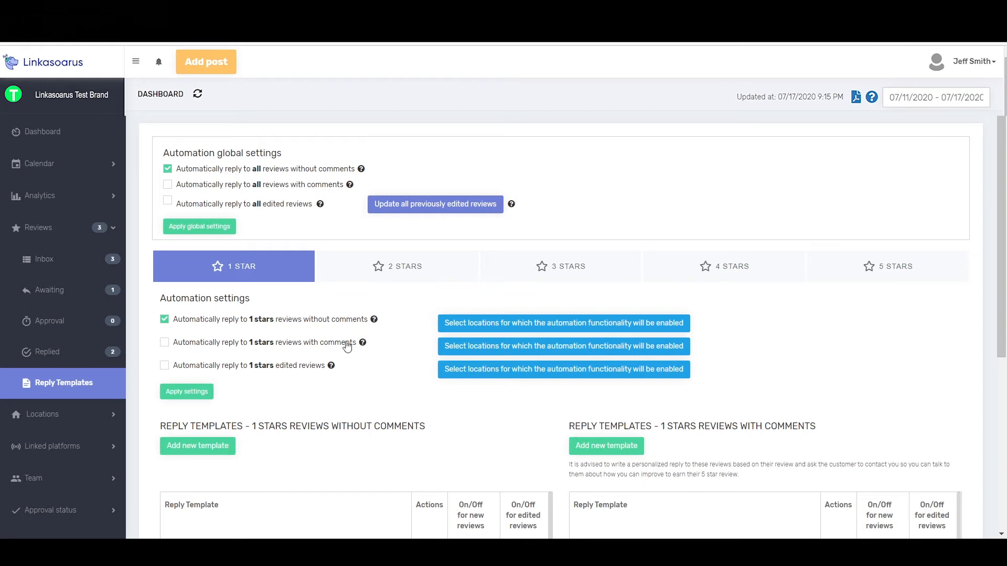
left_click(395, 267)
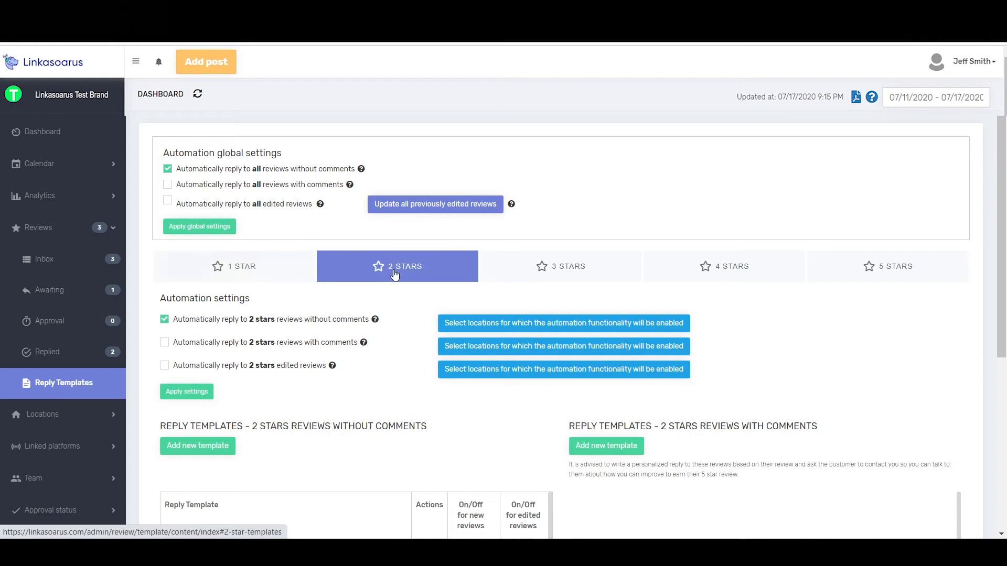
left_click(577, 261)
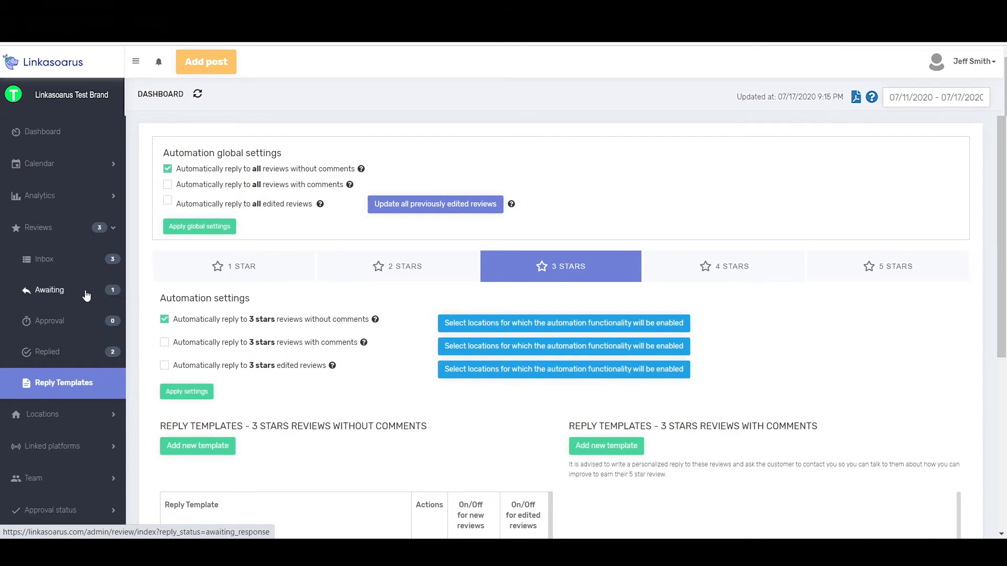
left_click(695, 279)
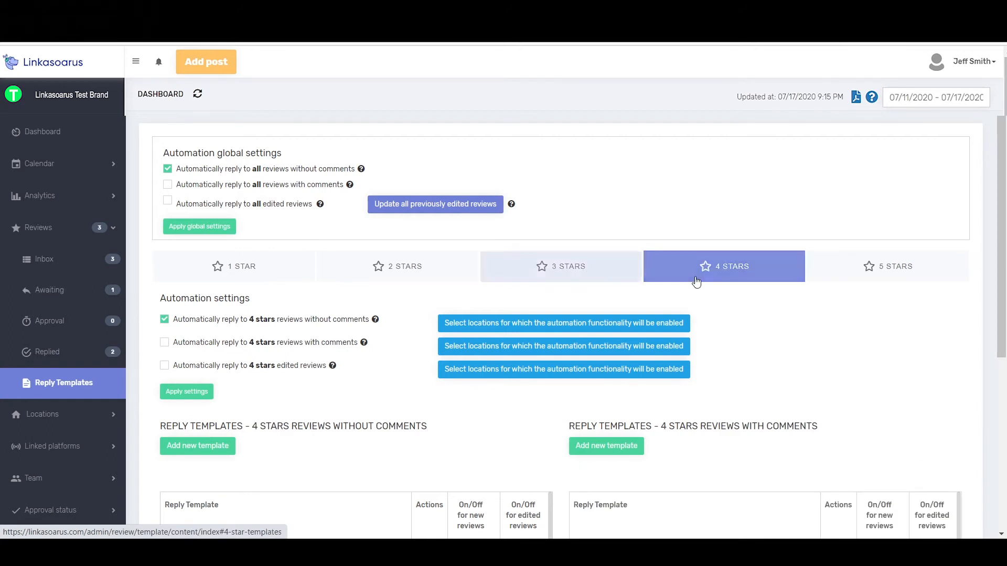
left_click(850, 270)
Enable automatic replies to 4-star and 5-star reviews with comments, applying the settings for each rating
left_click(739, 271)
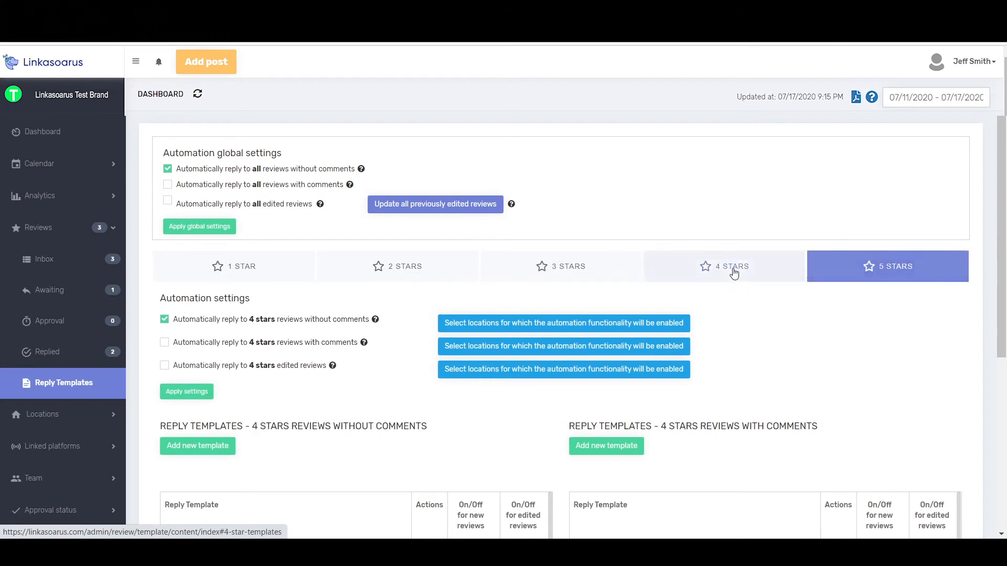
left_click(164, 344)
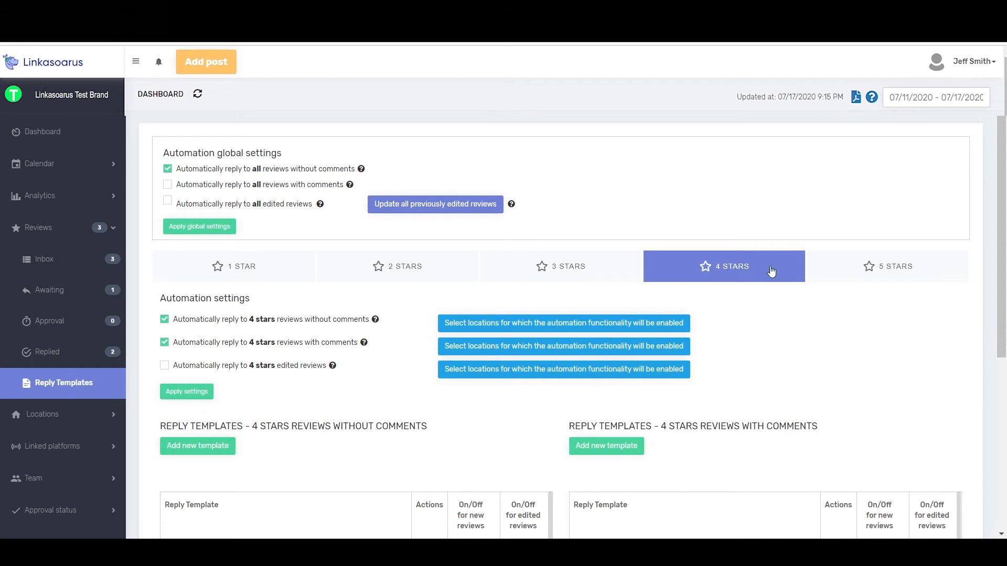
left_click(184, 391)
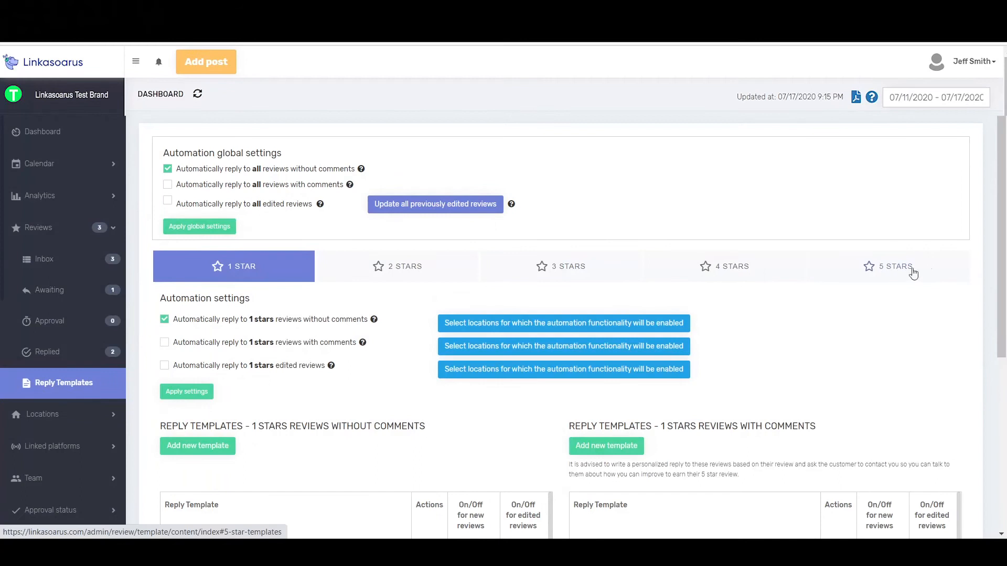
left_click(900, 269)
left_click(164, 343)
left_click(181, 398)
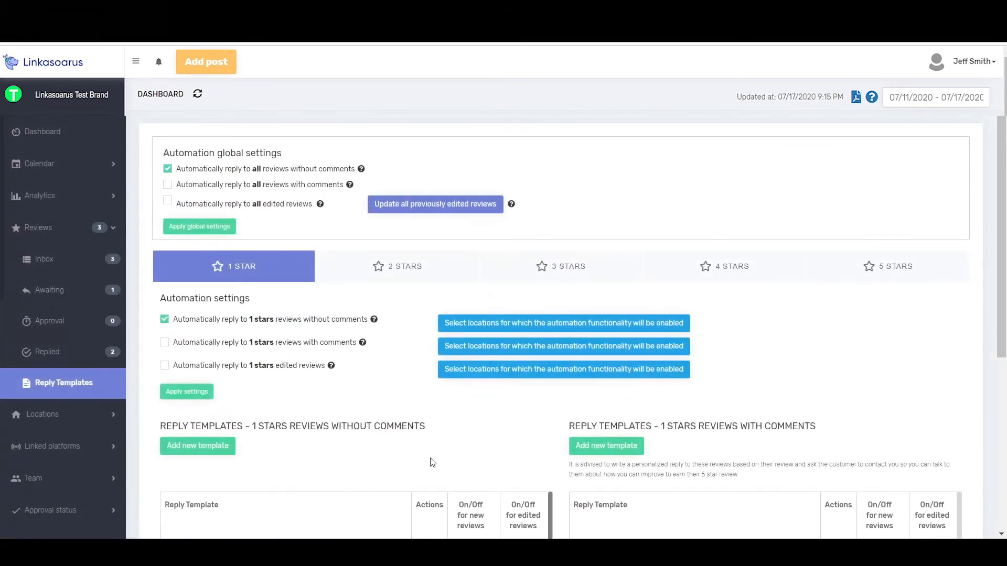
Enable automatic replies to 1-star edited reviews and apply the settings
left_click(725, 269)
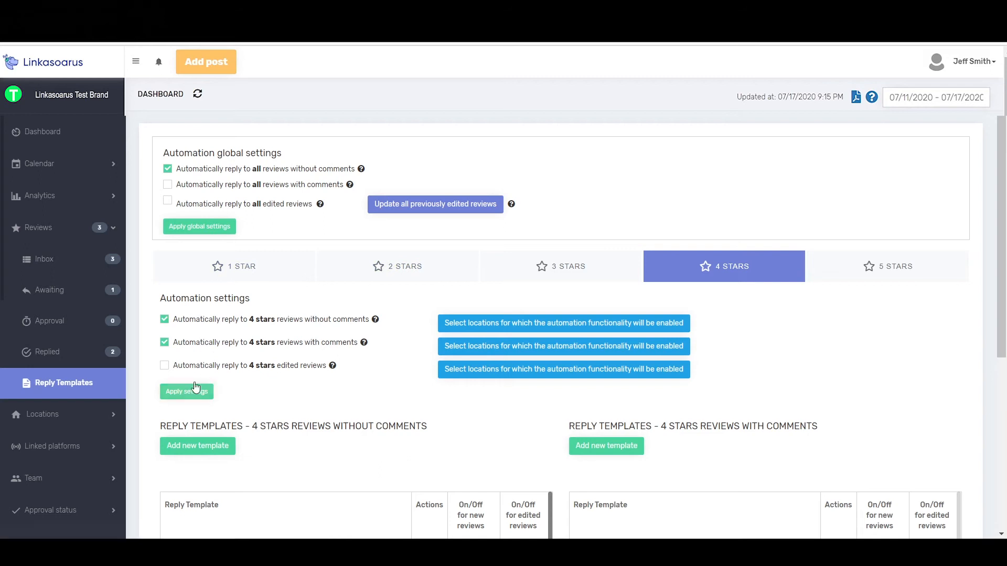
left_click(234, 270)
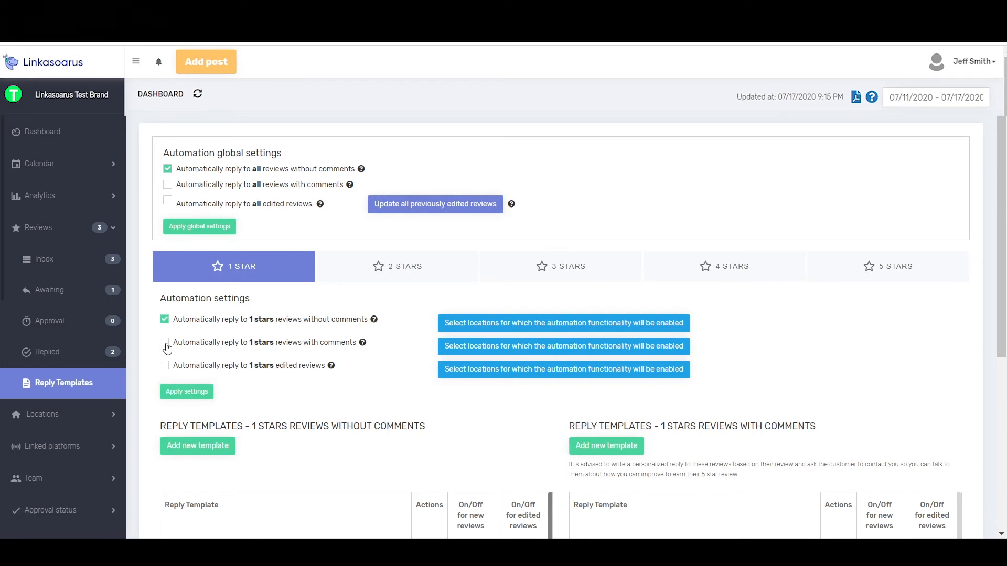
left_click(195, 393)
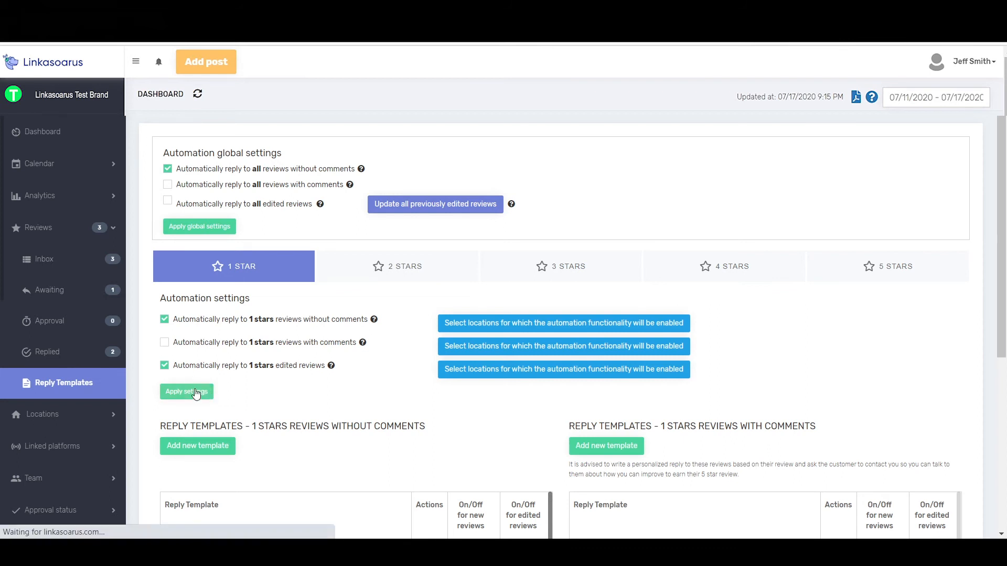
Enable automatic replies to 2-star and 3-star edited reviews, applying the settings for each rating
left_click(382, 267)
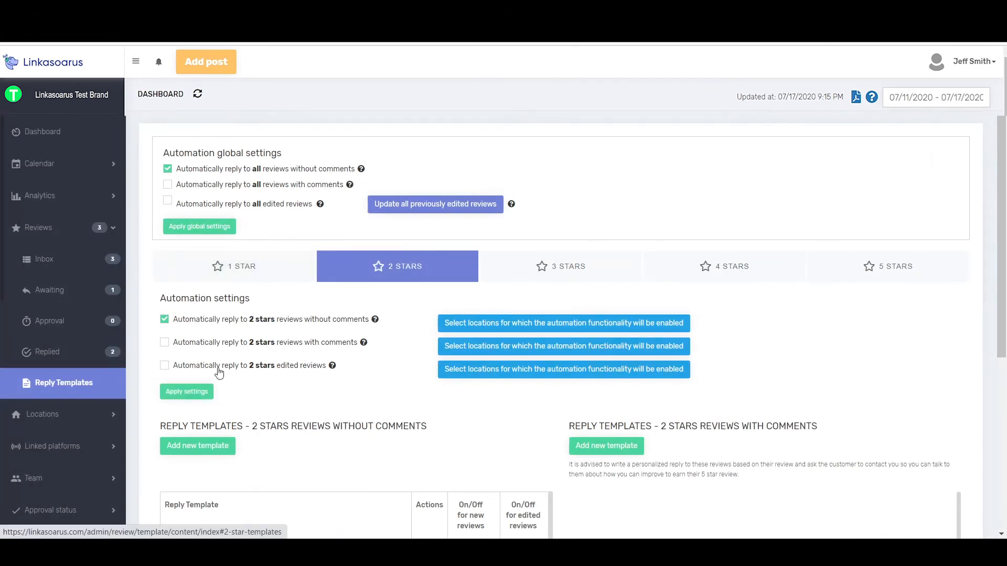
left_click(165, 366)
left_click(184, 398)
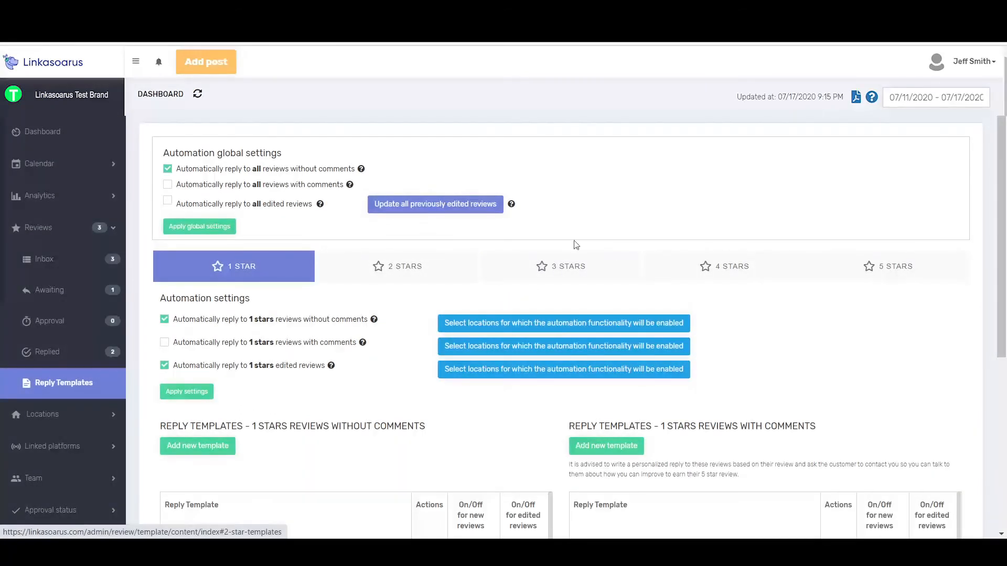
left_click(576, 272)
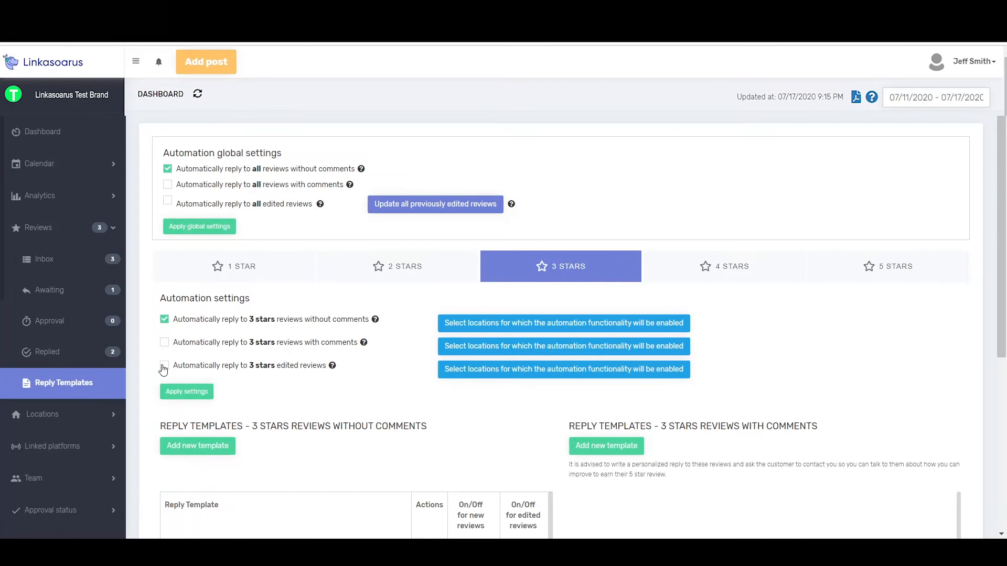
left_click(184, 397)
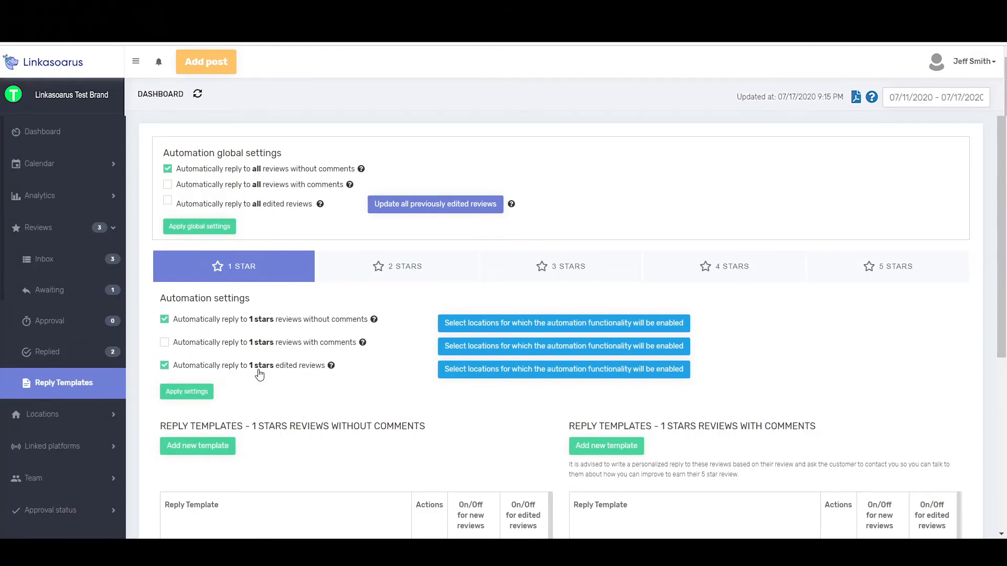
Enable automatic replies to 4-star and 5-star edited reviews, applying the settings for each rating
left_click(721, 275)
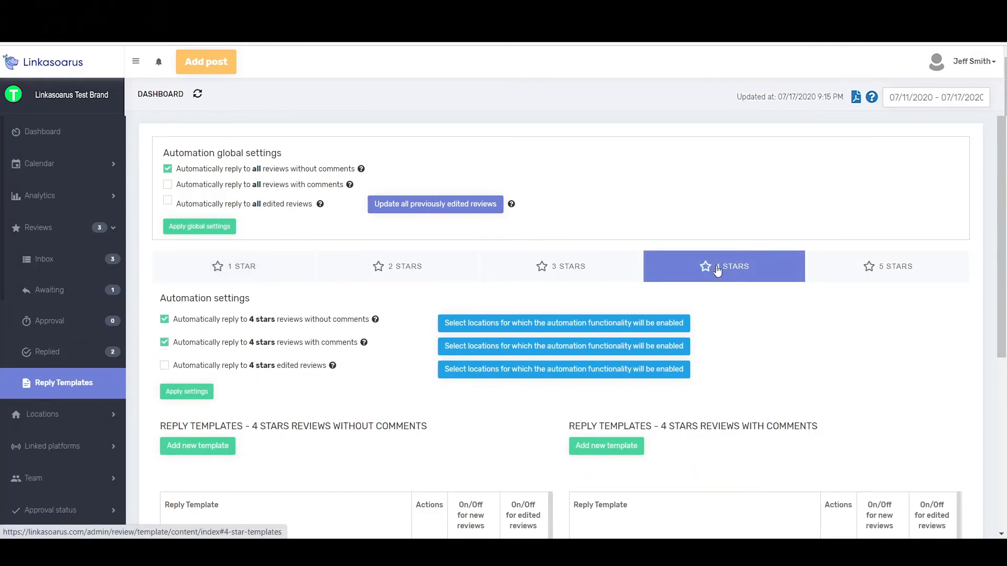
left_click(164, 365)
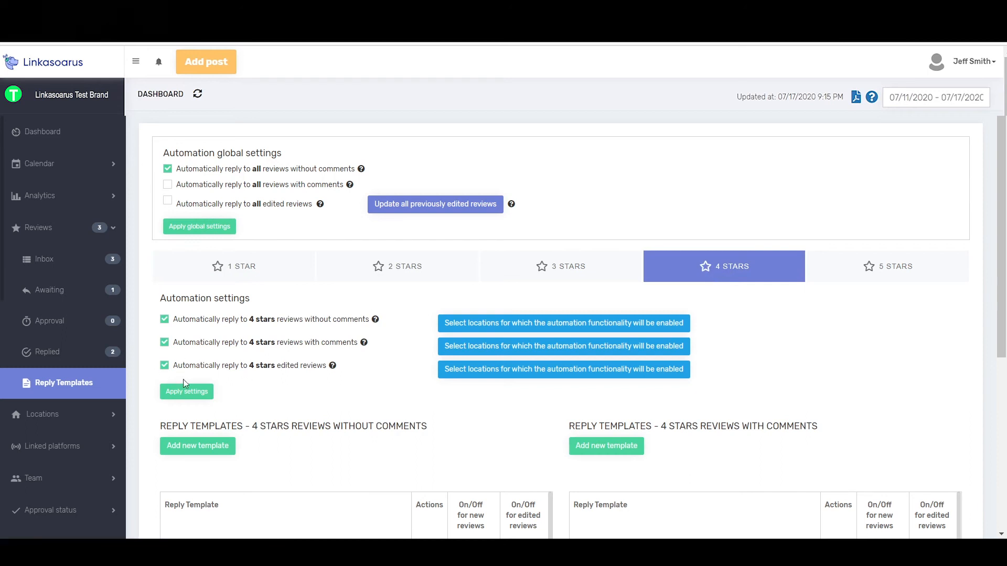
left_click(186, 393)
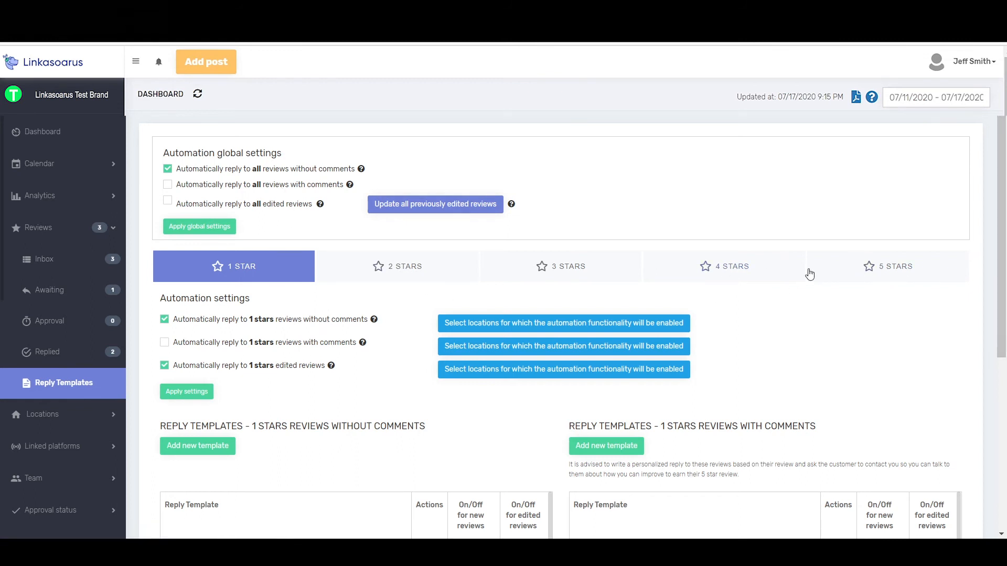
left_click(878, 269)
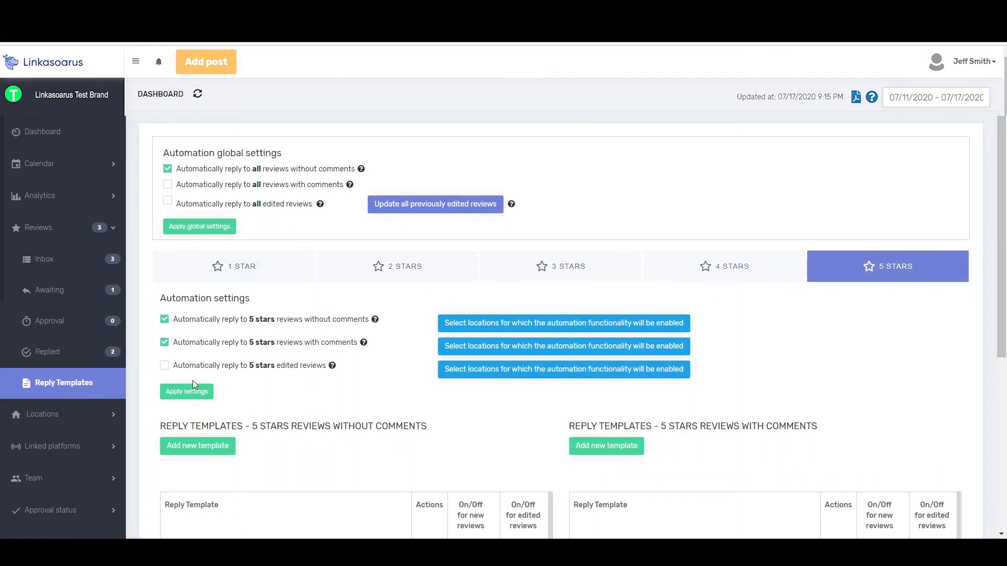
left_click(164, 366)
left_click(185, 394)
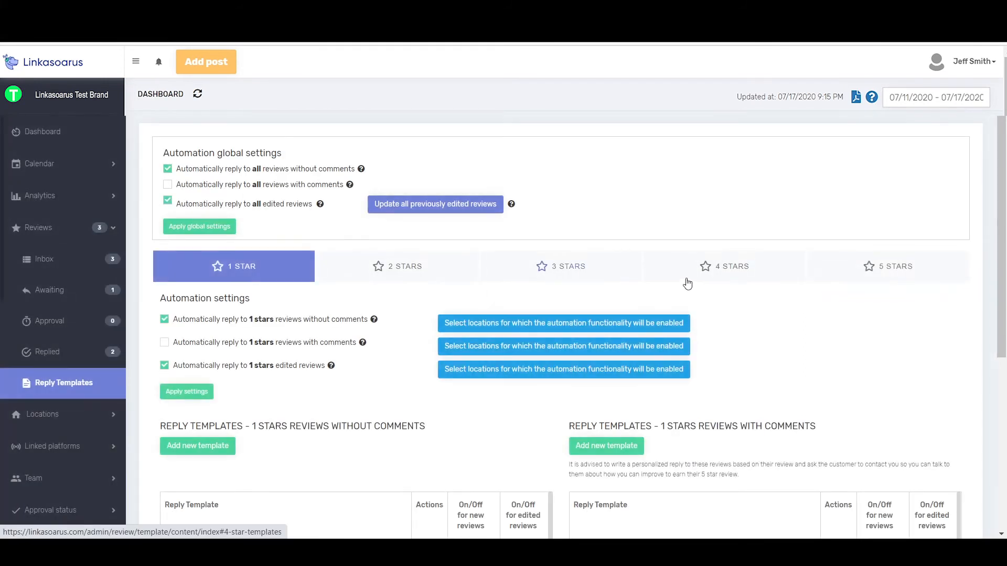
View the locations selected for automatic replies to 4-star edited reviews and close the list
left_click(718, 273)
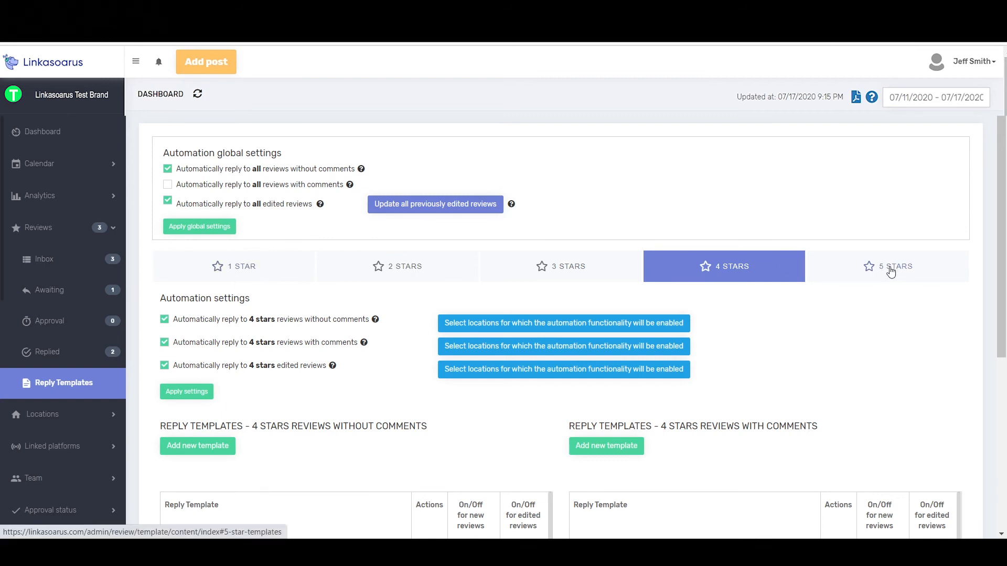
left_click(560, 373)
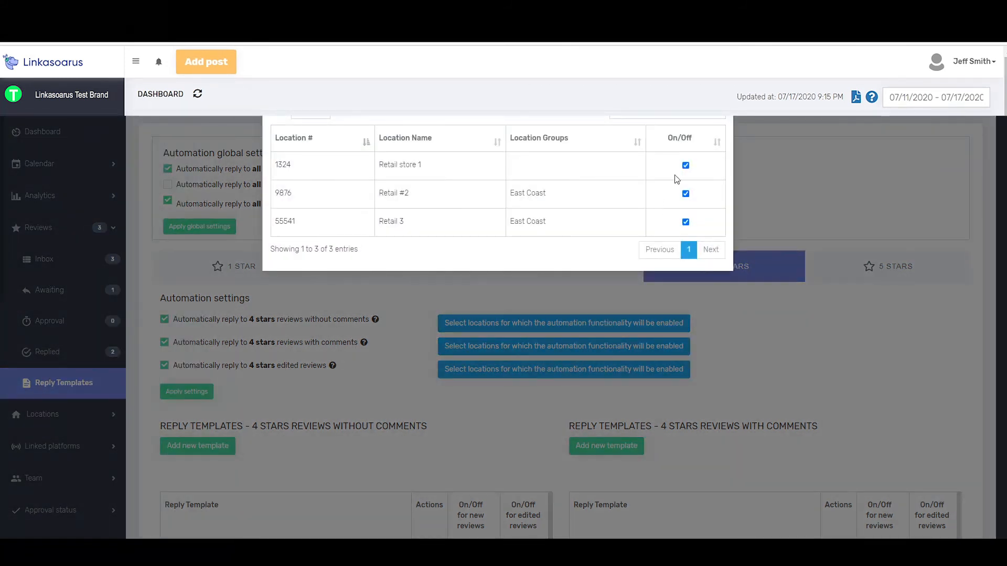
left_click(468, 321)
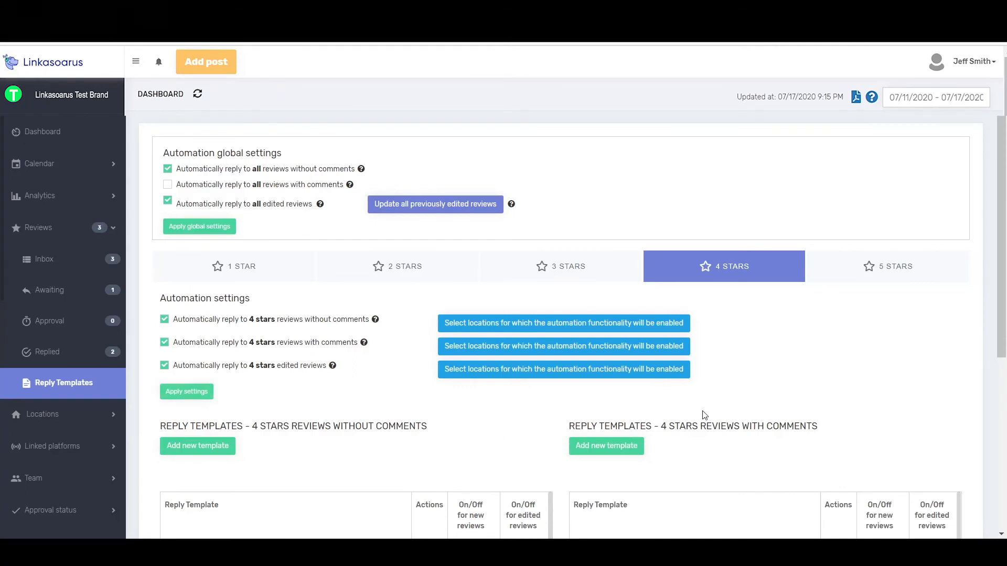
Examine the reply templates for 4-star reviews with and without comments, including their on/off settings for new and edited reviews
scroll(756, 350, "down", 5)
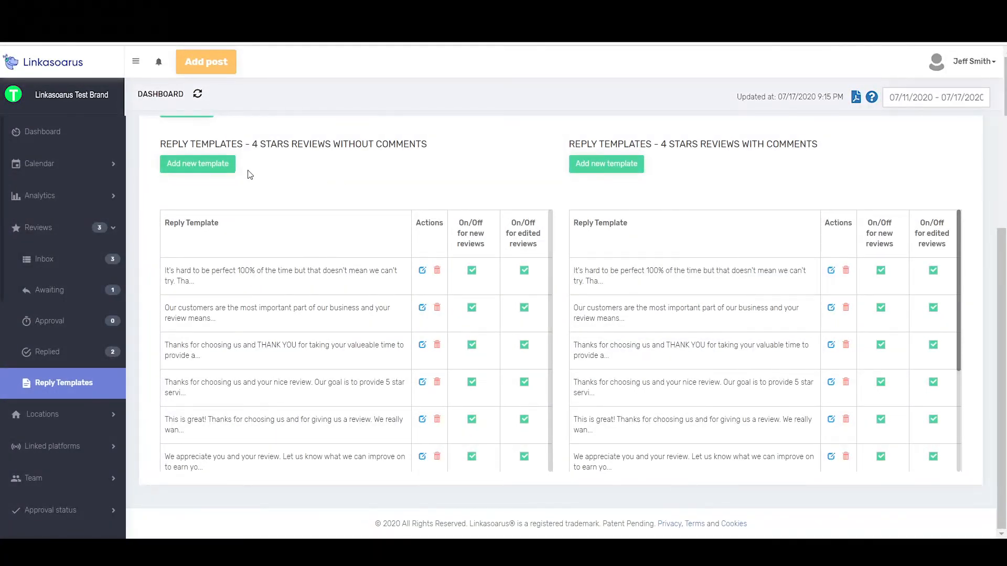
scroll(247, 173, "up", 2)
scroll(301, 462, "down", 2)
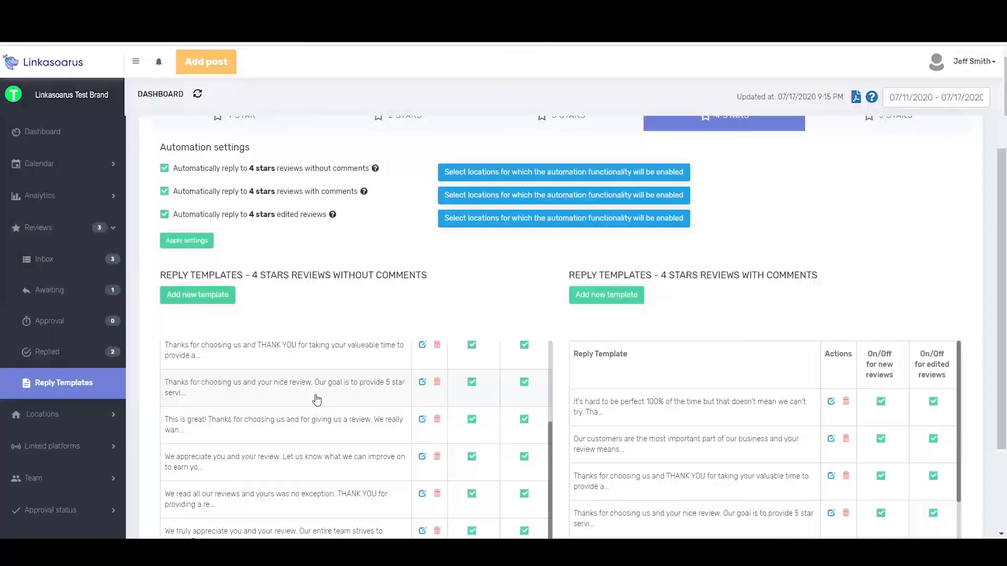
scroll(502, 294, "down", 2)
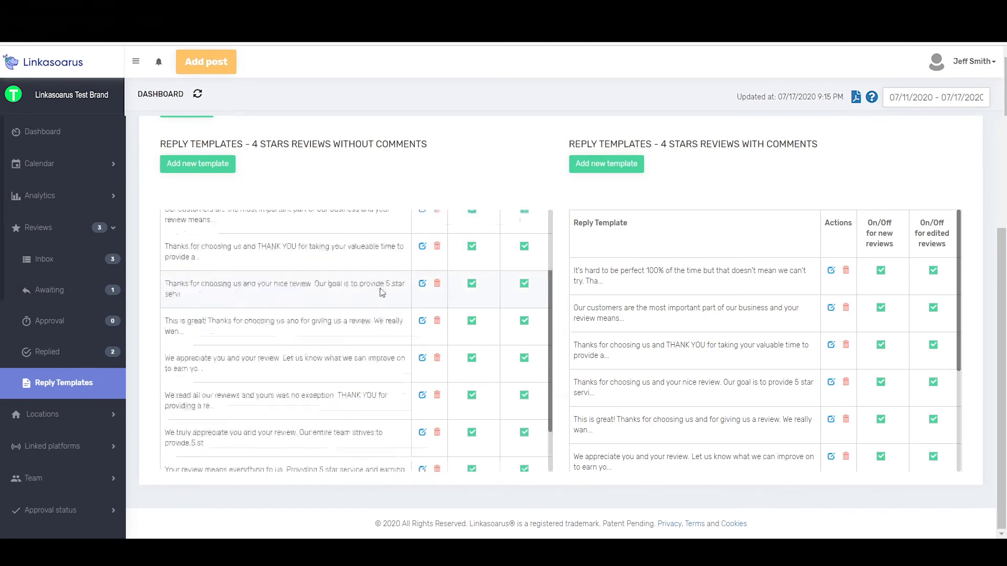
scroll(379, 292, "up", 2)
scroll(315, 246, "up", 1)
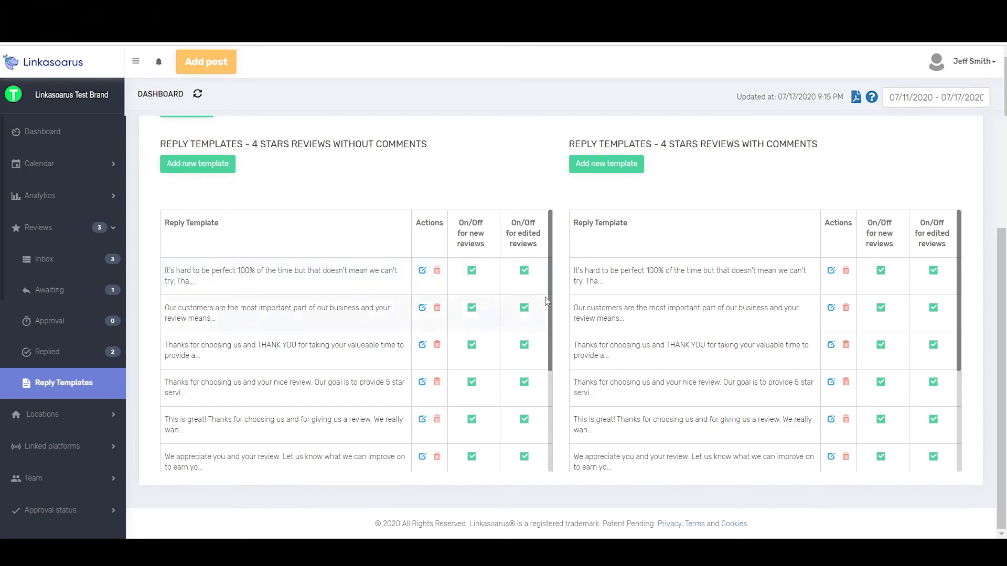
scroll(516, 174, "up", 1)
scroll(516, 174, "up", 4)
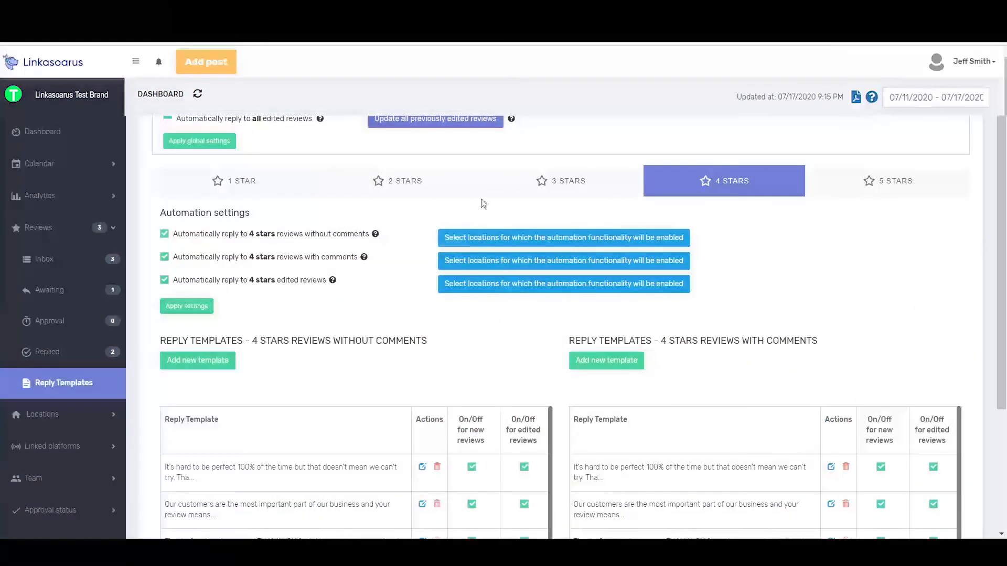
Look through the full list of reply templates for 4-star reviews with comments
scroll(773, 450, "down", 3)
scroll(907, 348, "down", 4)
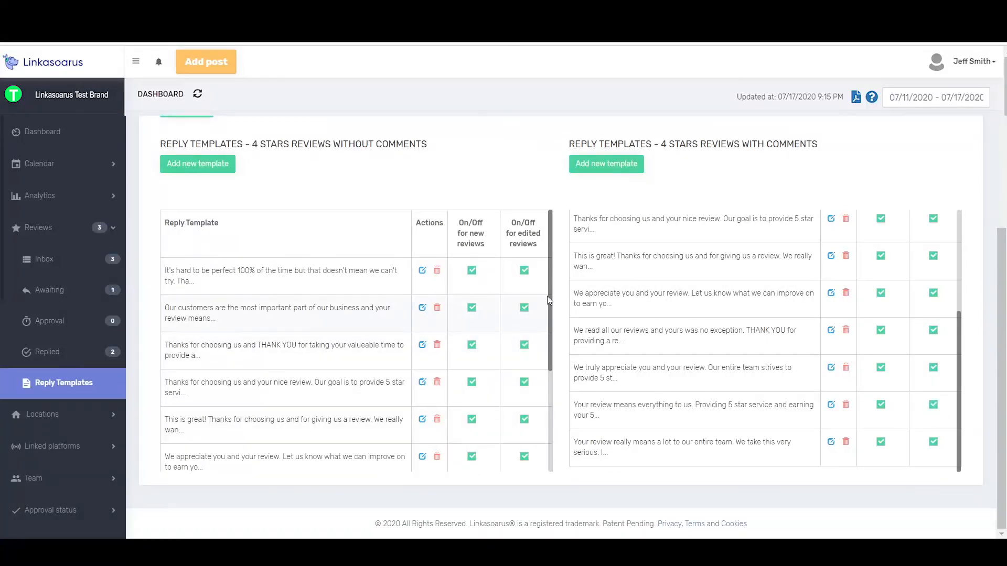
scroll(861, 310, "up", 3)
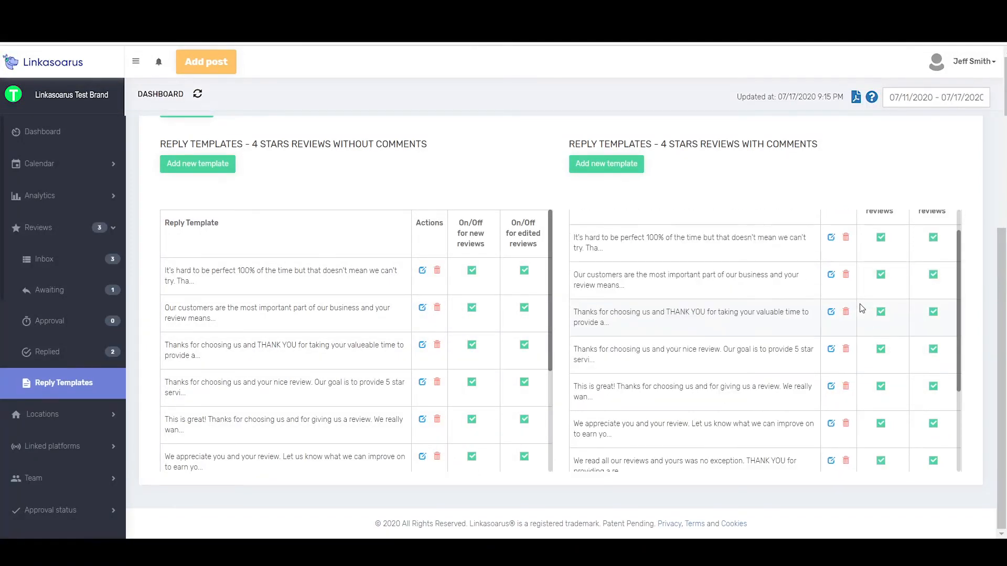
scroll(863, 173, "up", 4)
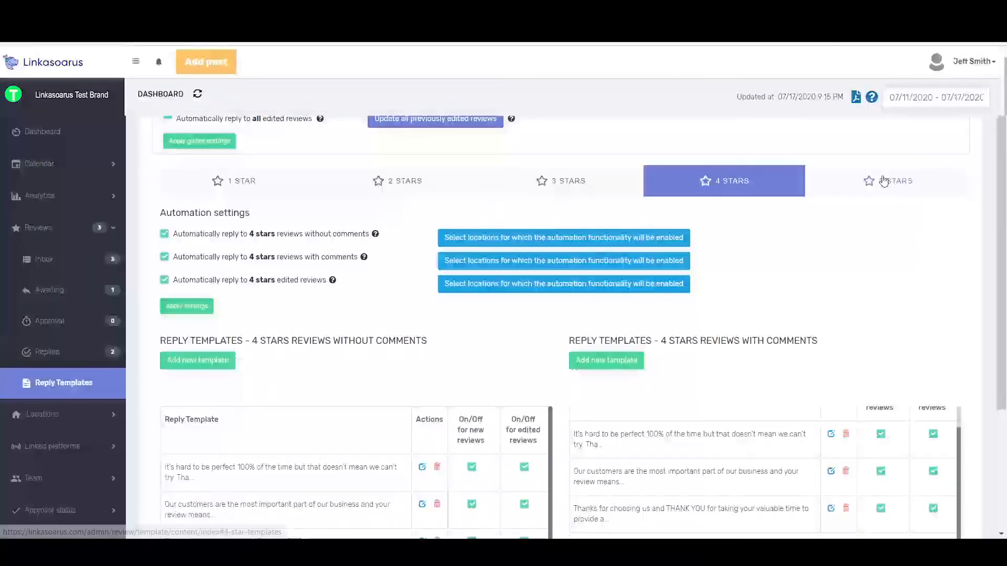
Show the 1-star reply templates, open the template for reviews with comments to view its text, and close it without saving
left_click(253, 181)
scroll(724, 387, "down", 1)
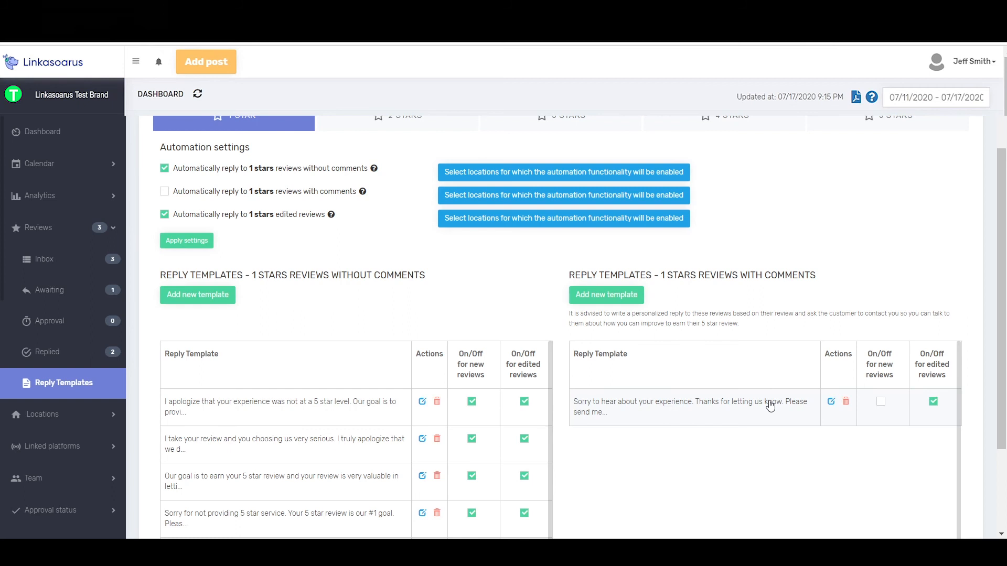
scroll(816, 368, "down", 3)
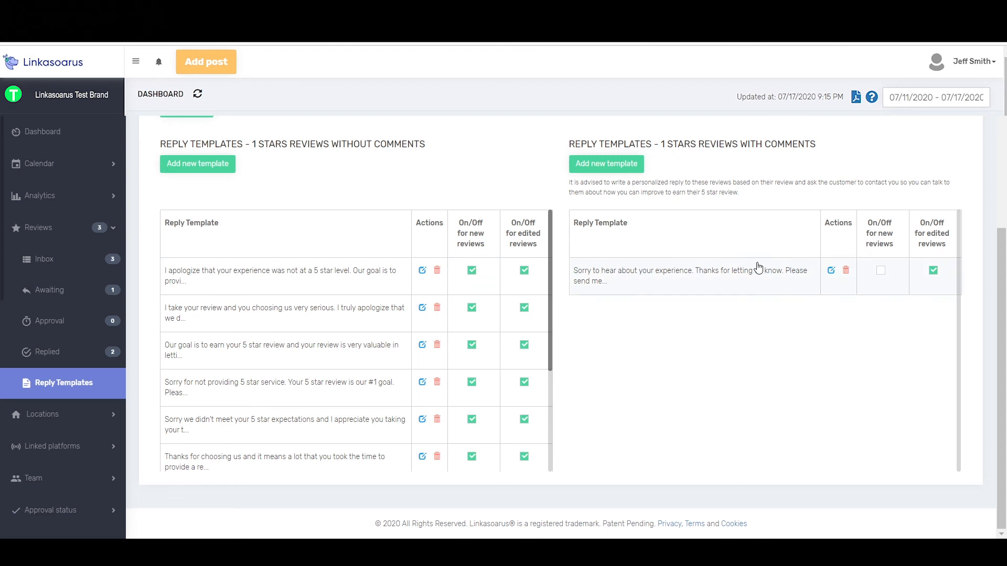
left_click(831, 270)
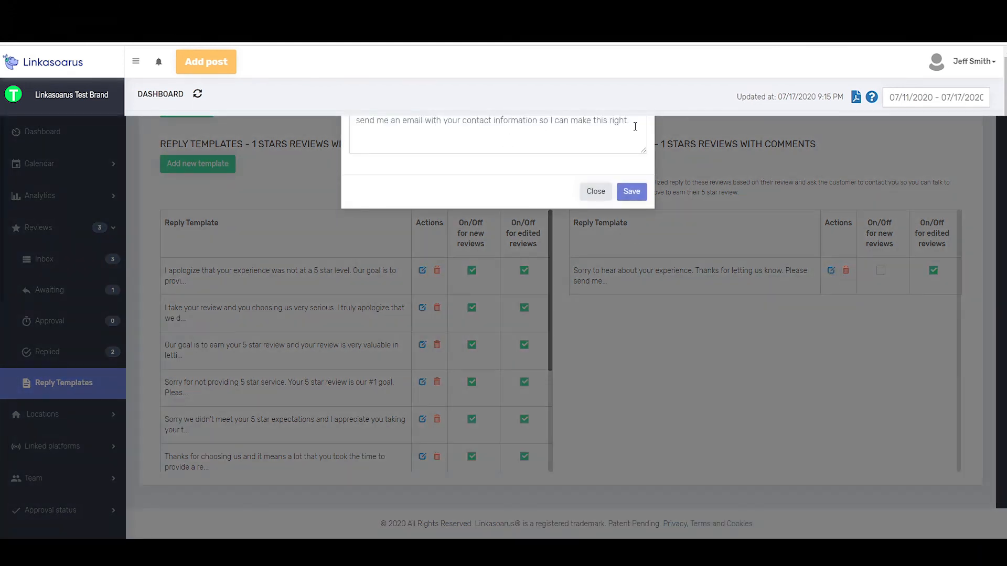
key("ctrl+a")
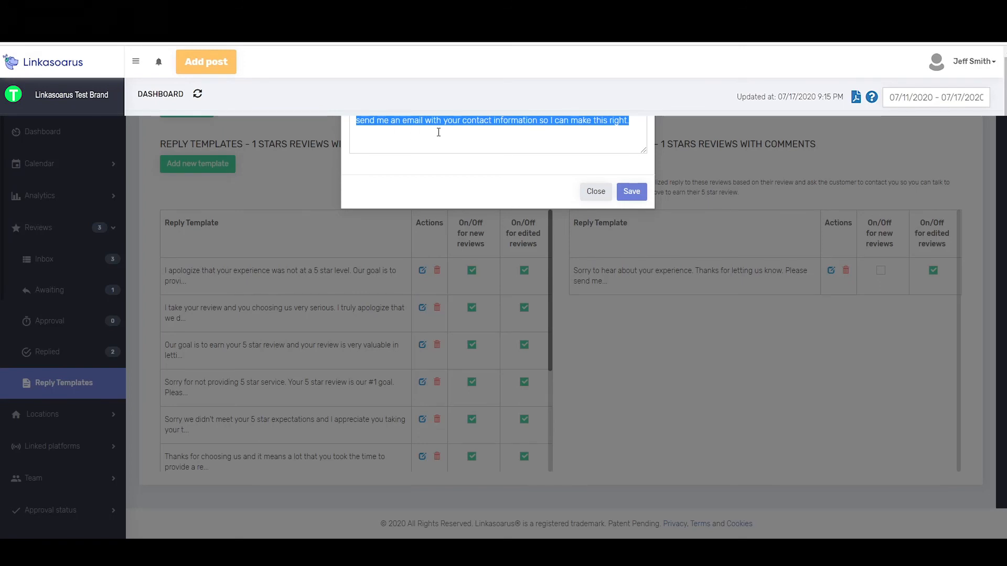
left_click(596, 191)
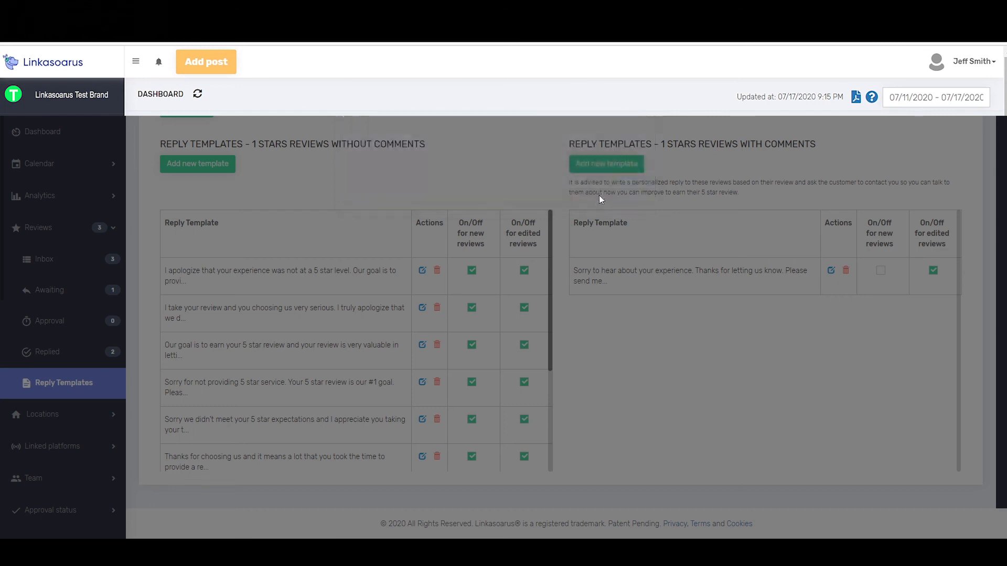
Review the 1-star automation settings and the reply templates for 1-star reviews without comments
scroll(668, 308, "up", 3)
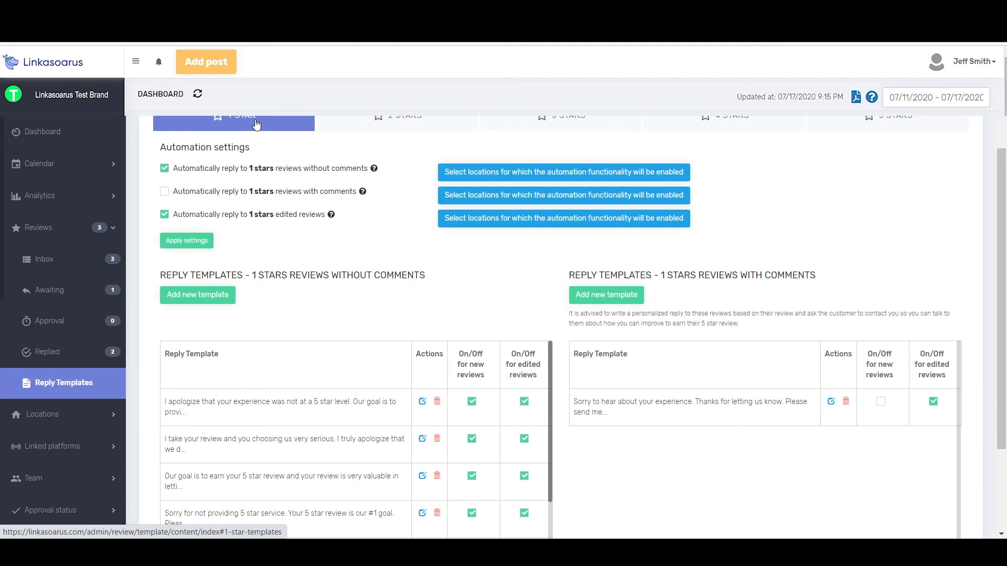
scroll(786, 344, "down", 3)
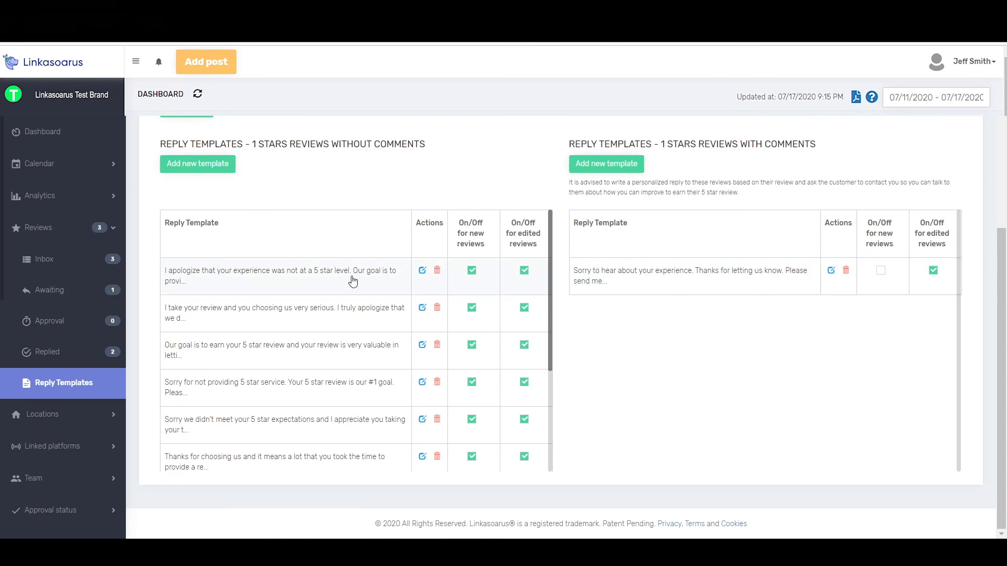
scroll(373, 204, "up", 6)
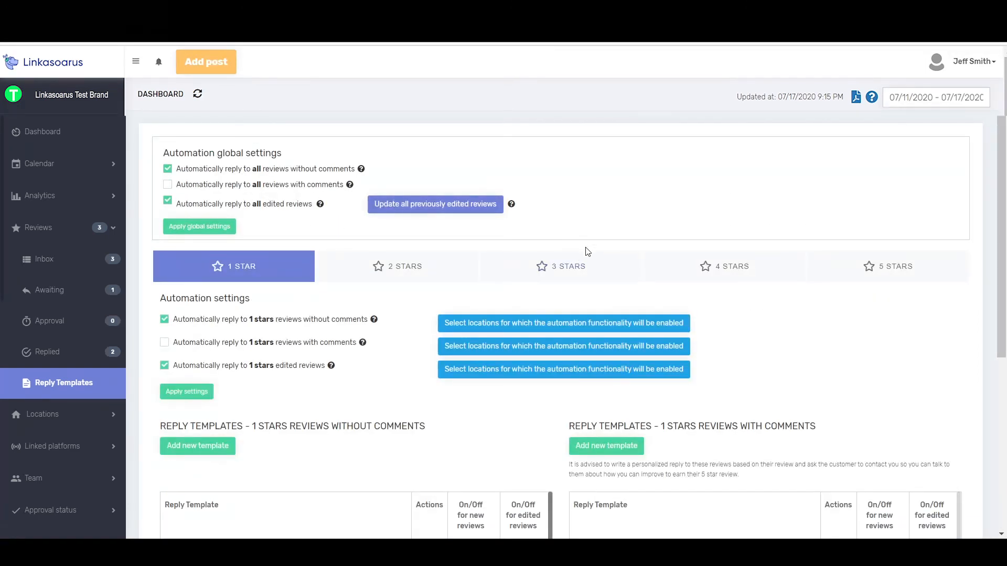
Compare the reply templates for 3-star reviews with those for 4-star reviews, including the 4-star automation settings
left_click(574, 273)
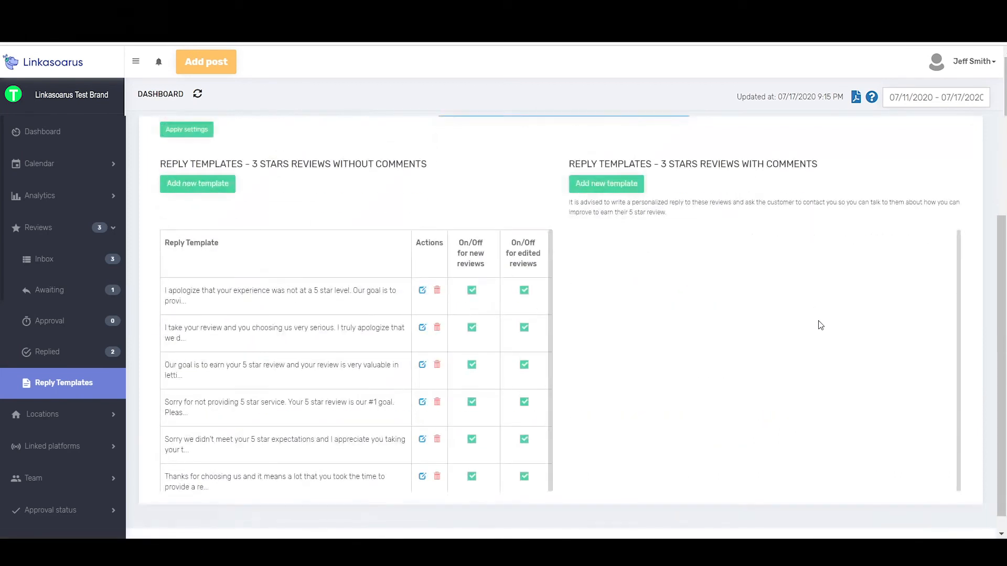
left_click(721, 202)
scroll(832, 371, "down", 4)
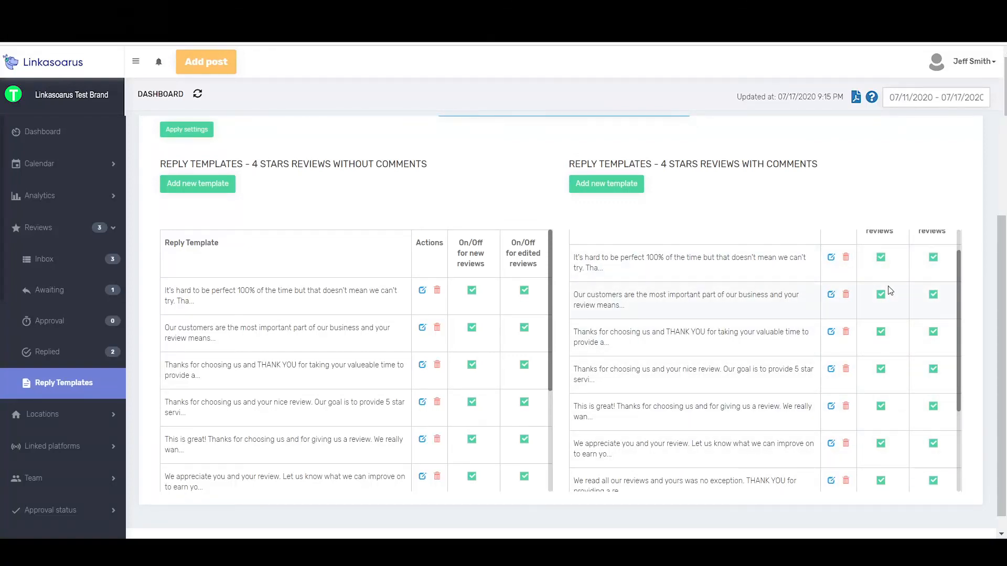
scroll(886, 265, "up", 1)
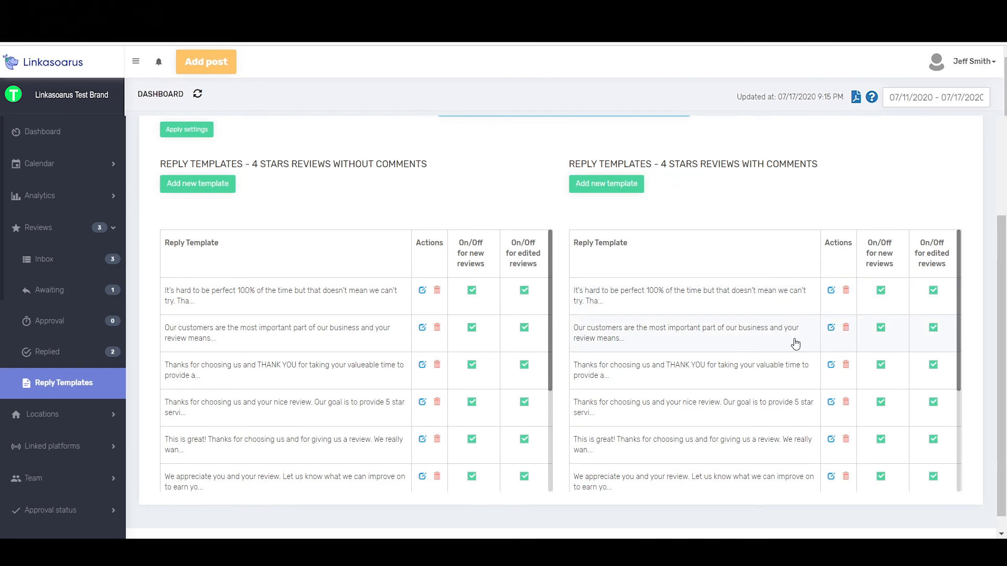
scroll(551, 192, "up", 3)
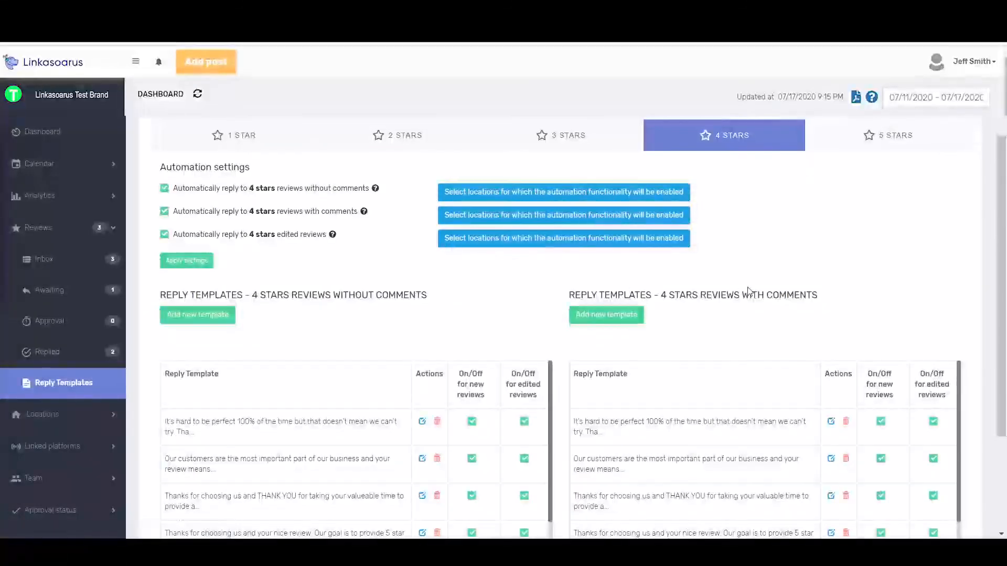
scroll(749, 292, "up", 3)
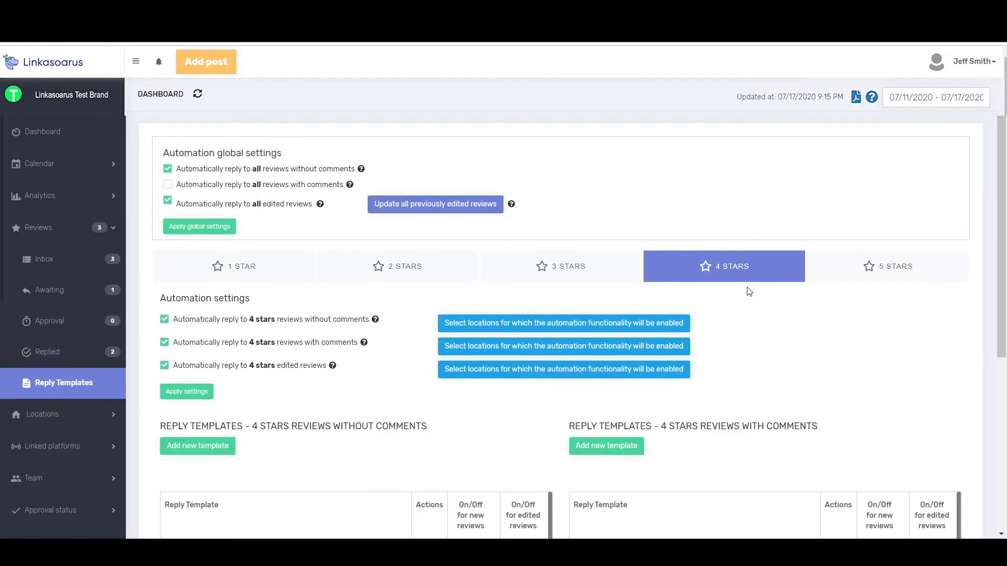